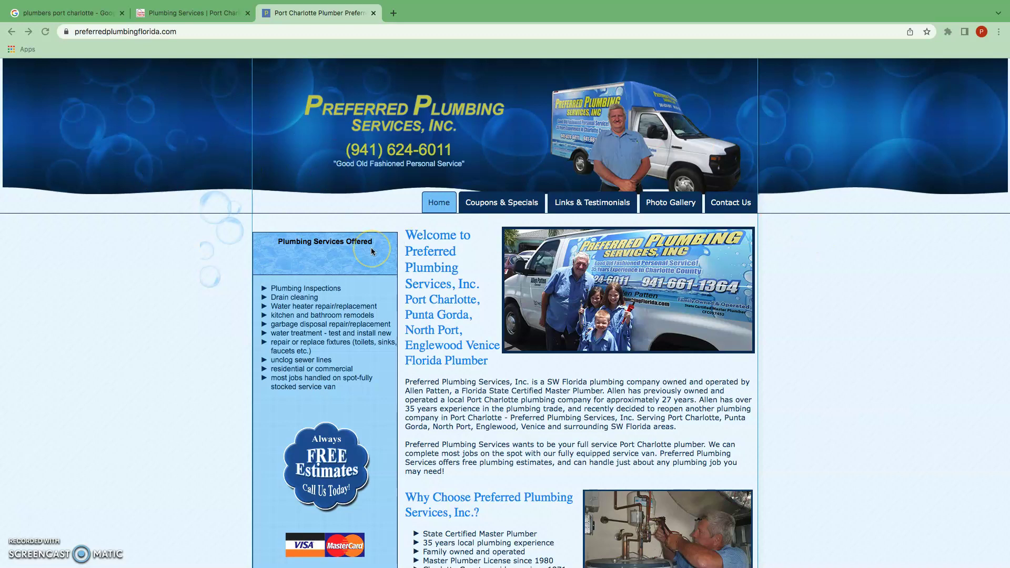
Step: Scroll the Preferred Plumbing homepage down to the footer and back up to review it
scroll(371, 251, "down", 5)
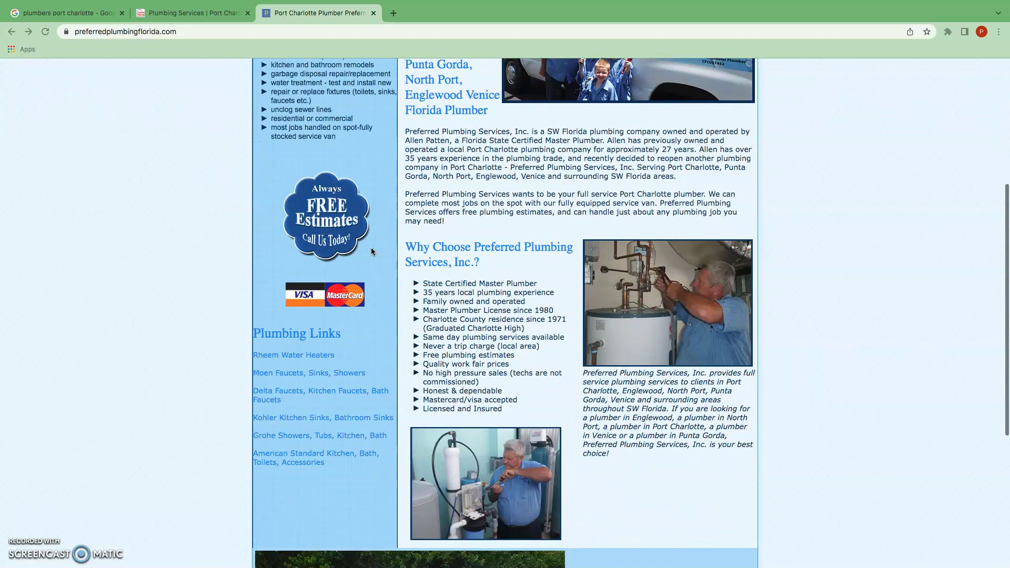
scroll(371, 251, "down", 2)
scroll(371, 251, "up", 7)
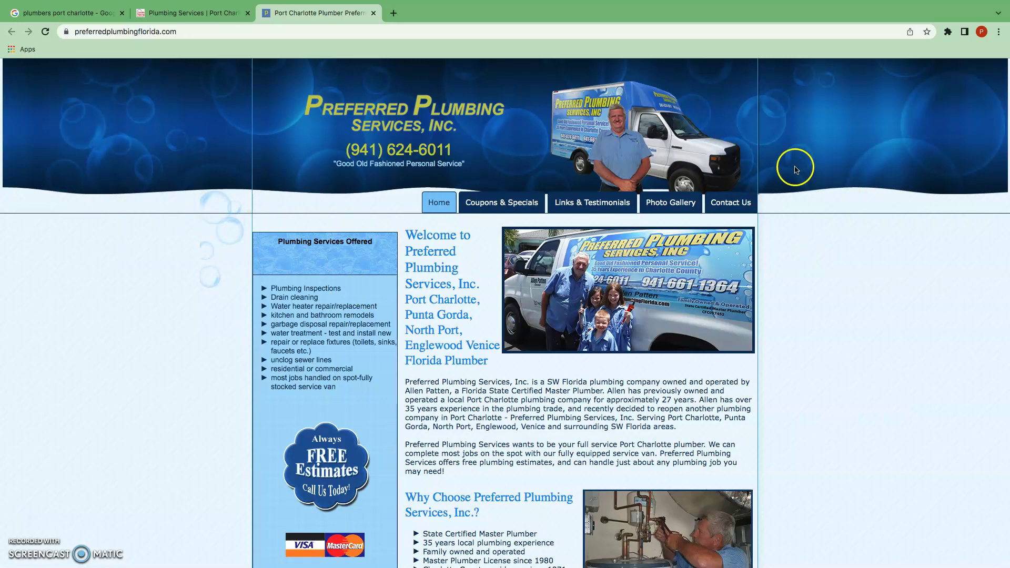
scroll(228, 247, "down", 3)
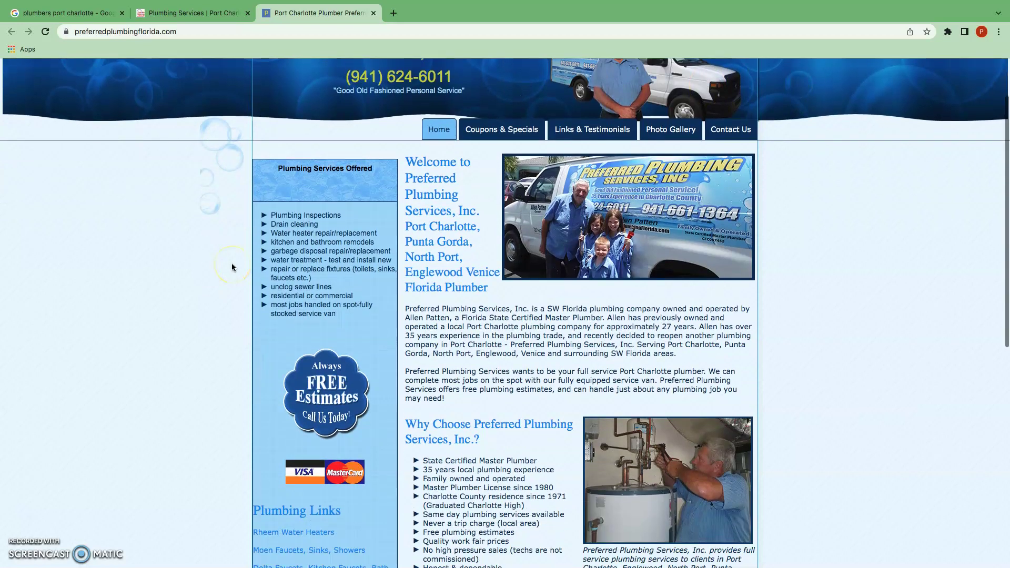
scroll(232, 267, "down", 7)
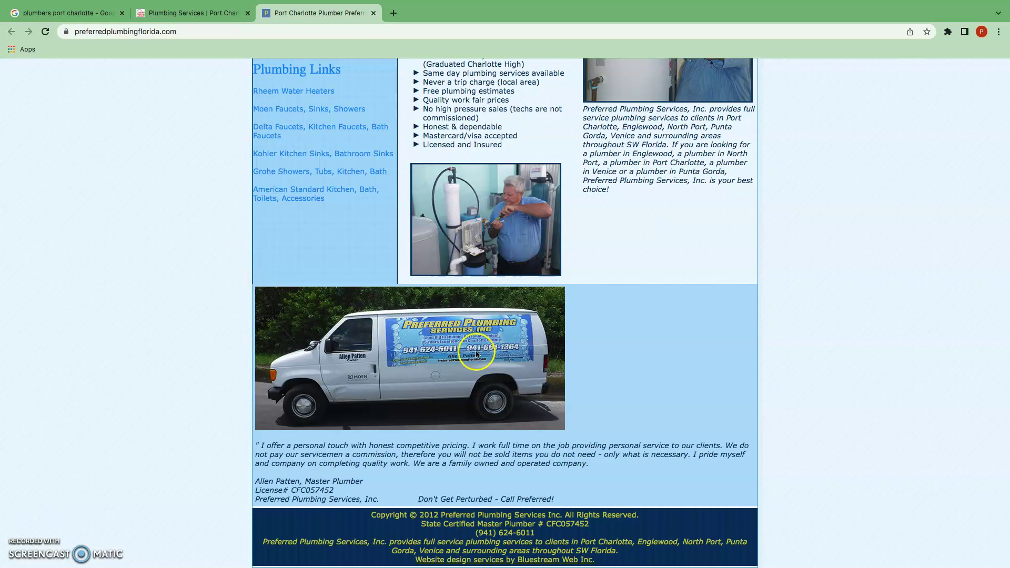
scroll(477, 354, "up", 3)
scroll(477, 354, "up", 8)
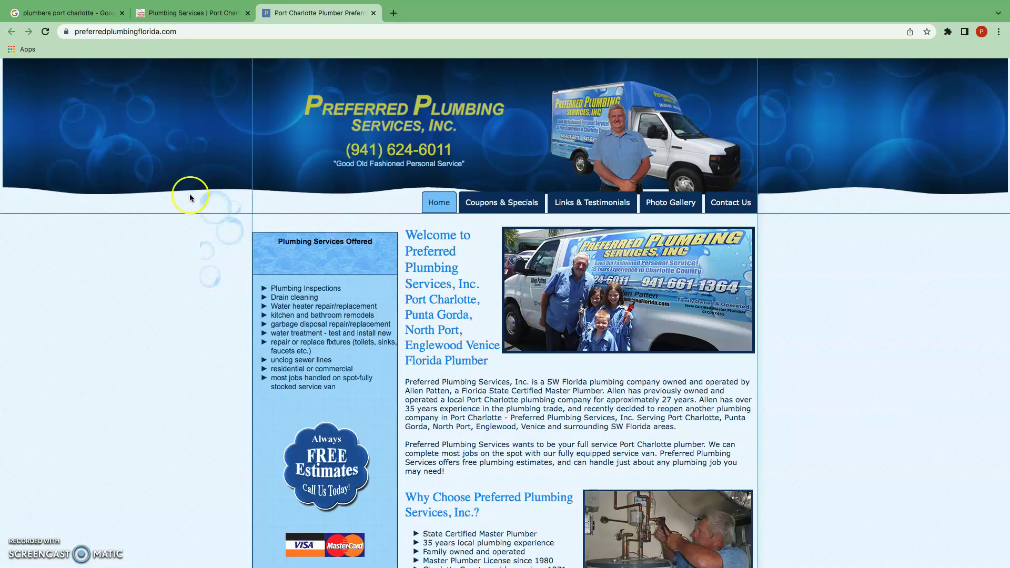
left_click(64, 13)
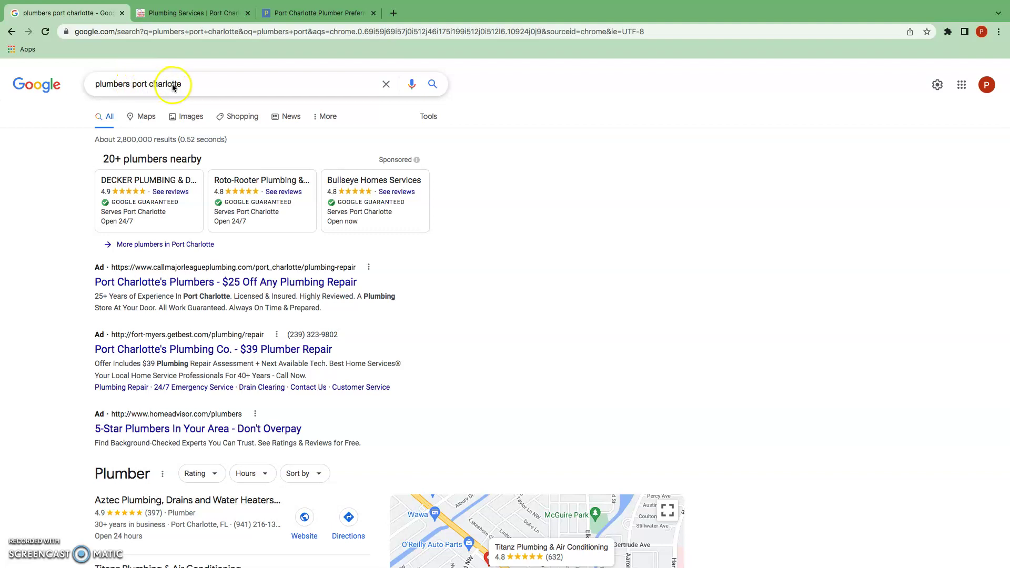
scroll(229, 131, "down", 2)
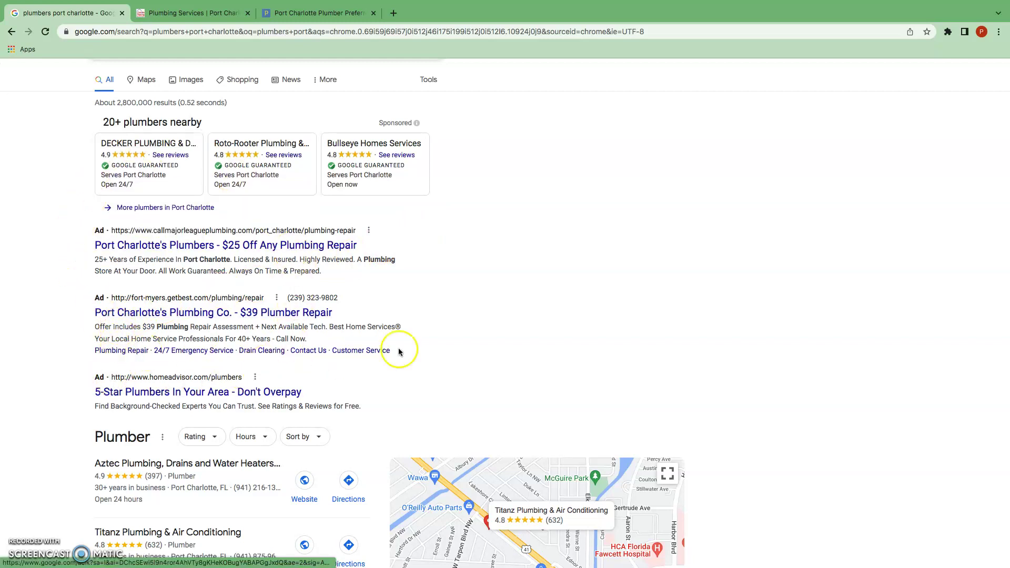
mouse_move(223, 146)
scroll(61, 257, "down", 2)
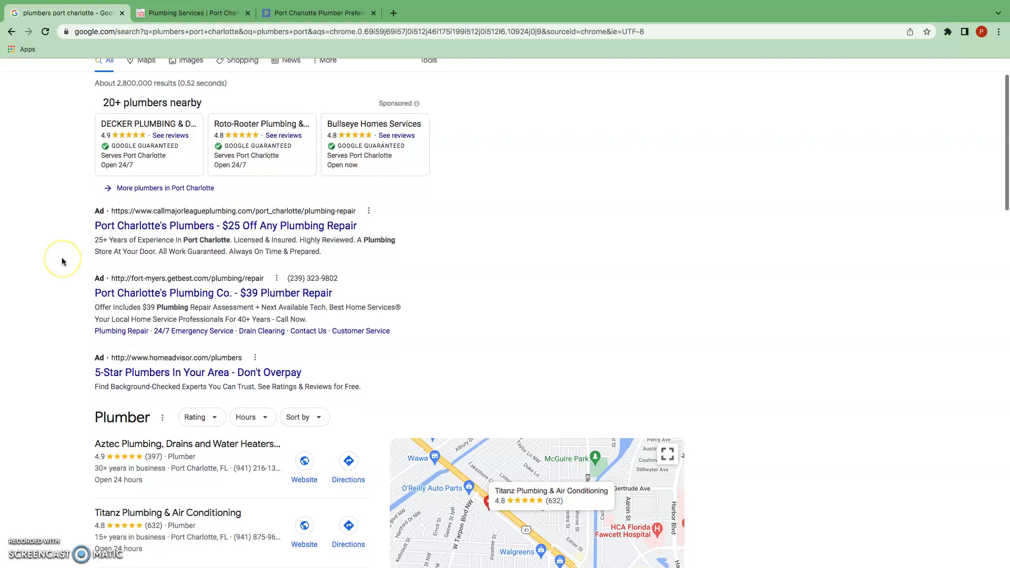
scroll(61, 258, "down", 5)
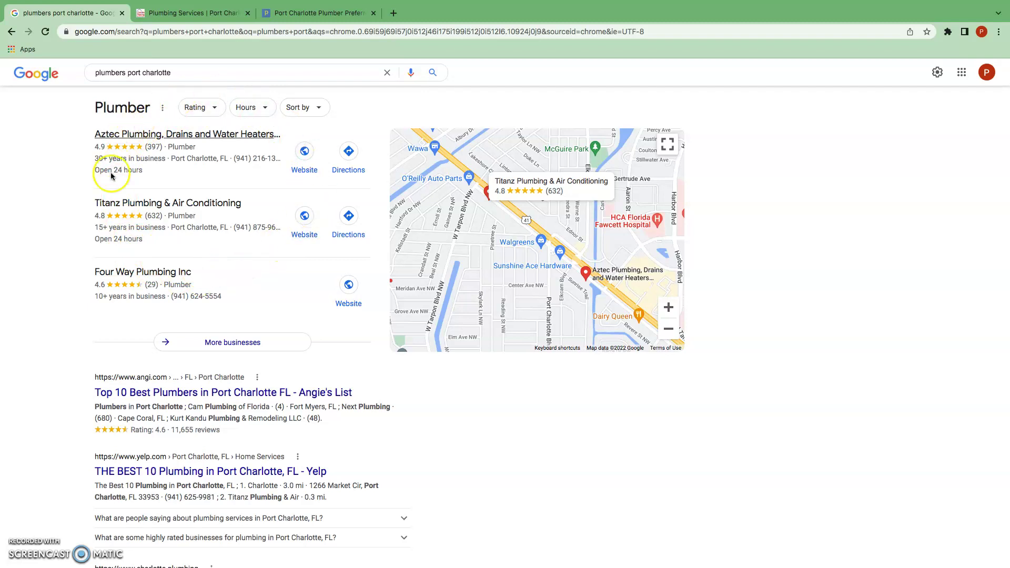
scroll(79, 248, "down", 5)
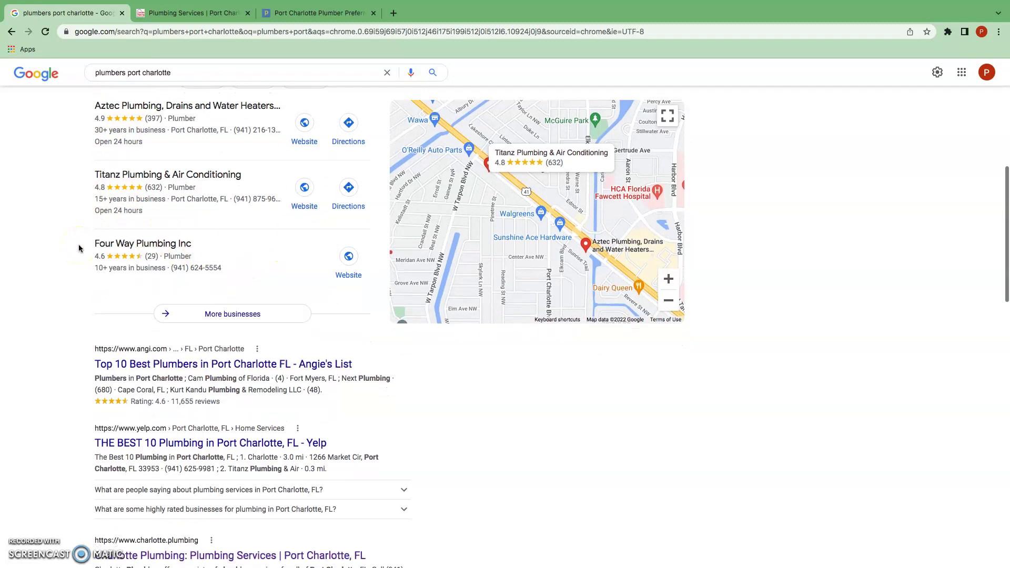
scroll(78, 249, "down", 2)
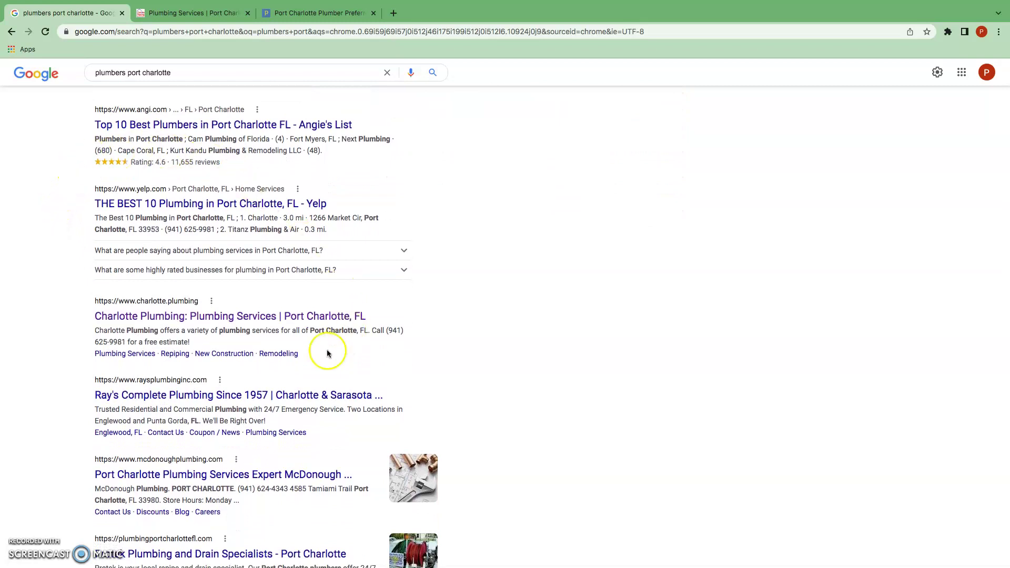
scroll(73, 146, "down", 3)
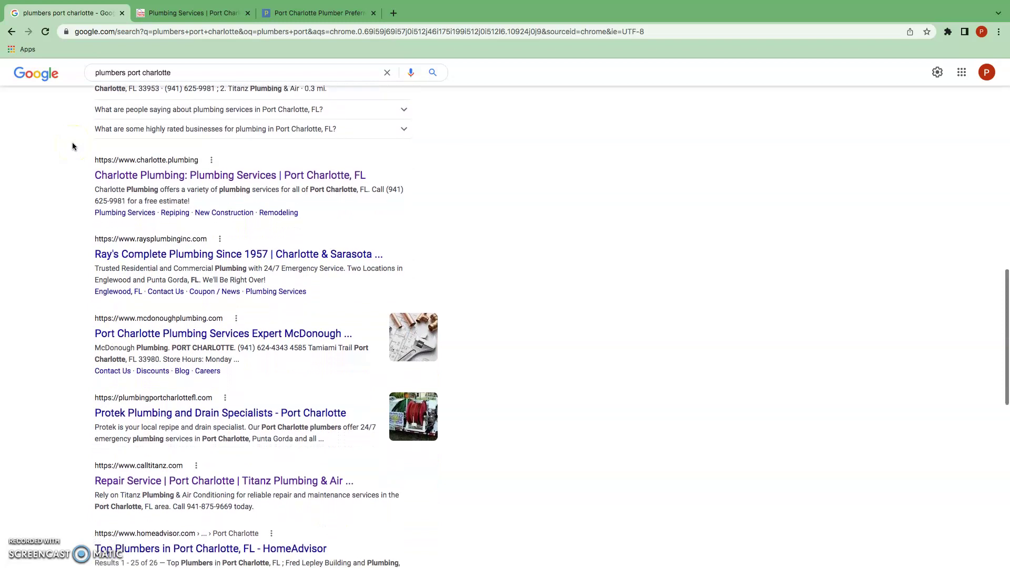
scroll(72, 147, "up", 4)
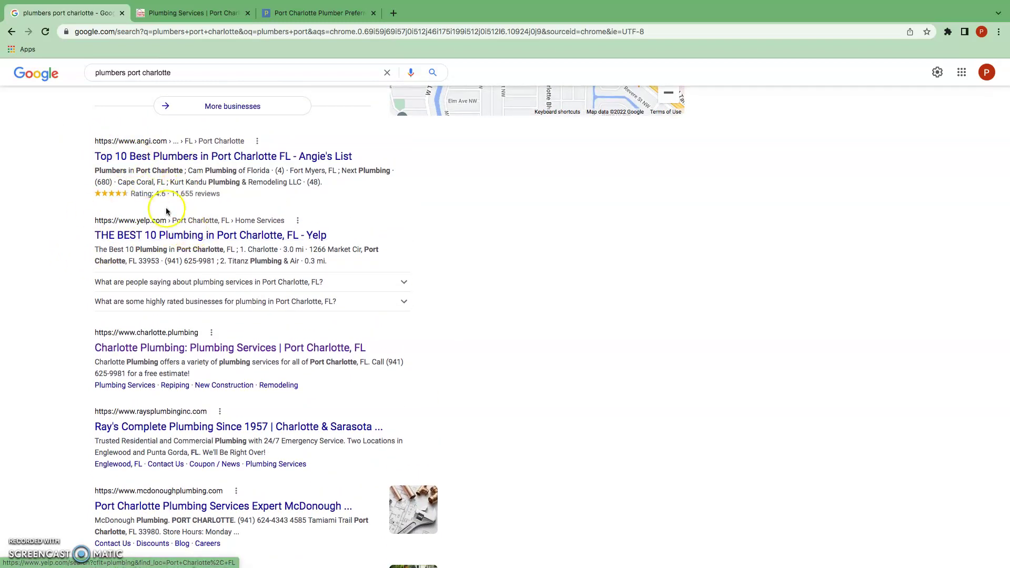
scroll(163, 233, "down", 2)
scroll(161, 232, "down", 1)
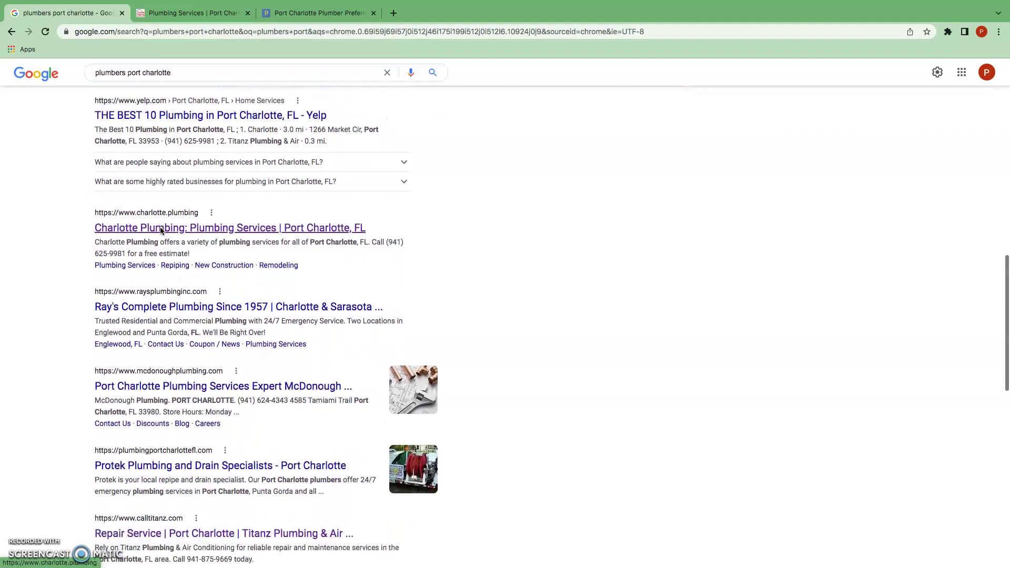
left_click(298, 224)
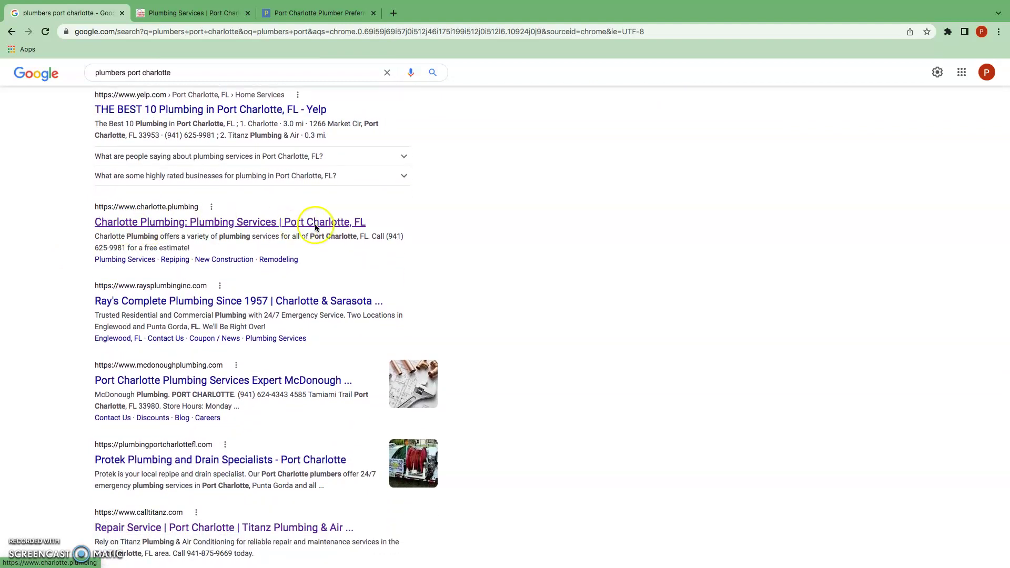
scroll(353, 231, "down", 4)
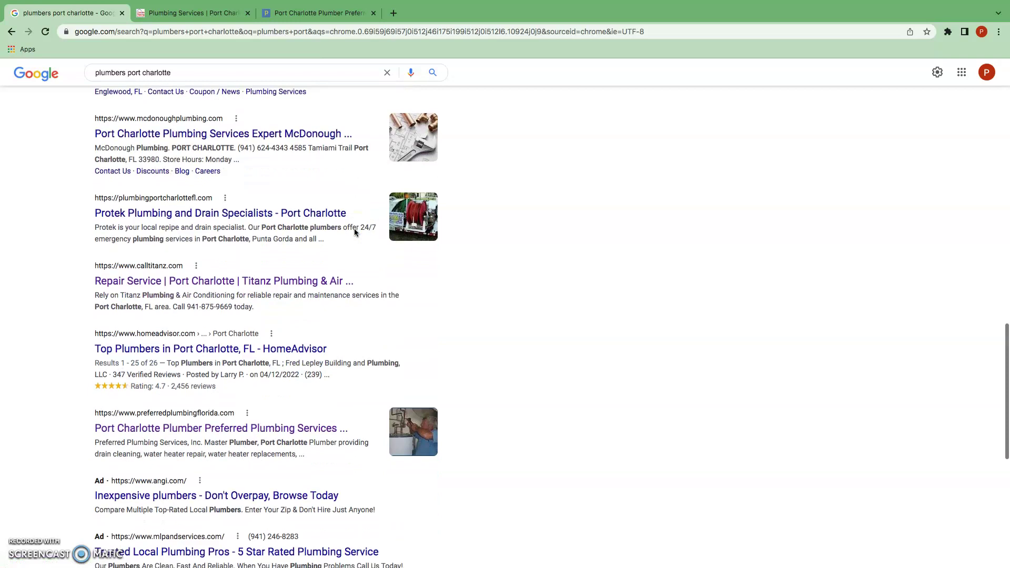
scroll(354, 232, "down", 3)
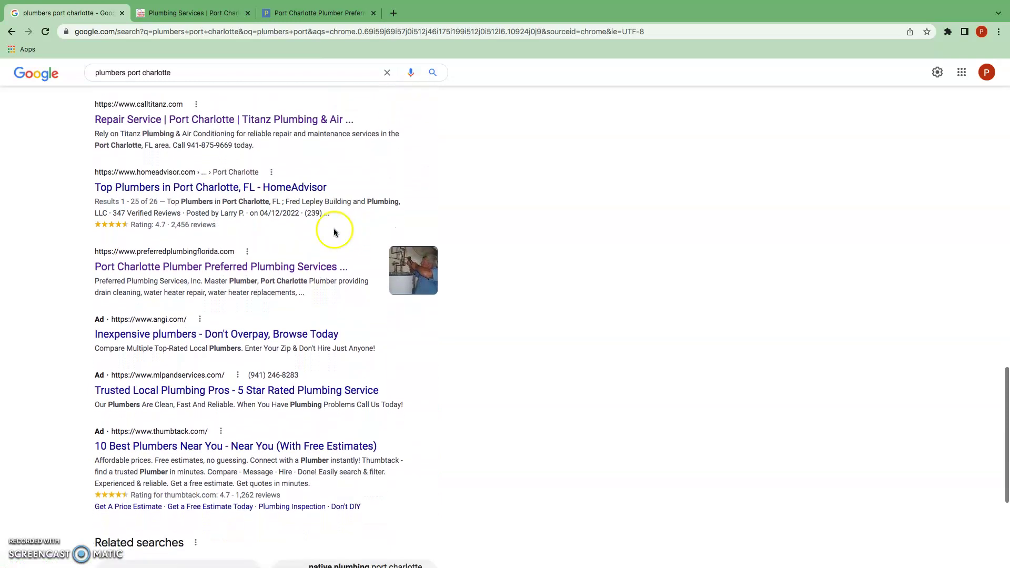
scroll(198, 277, "up", 4)
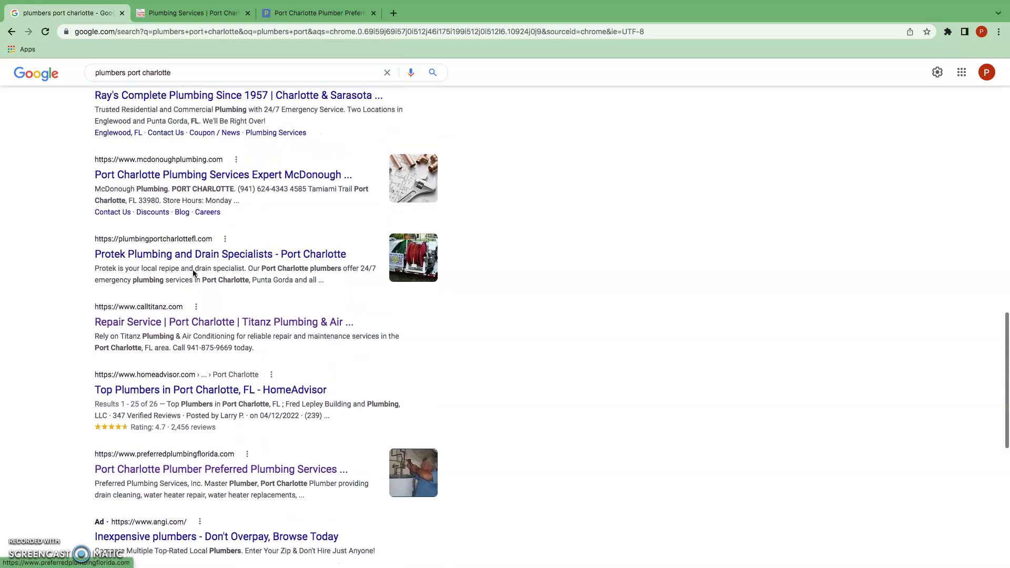
scroll(194, 273, "up", 5)
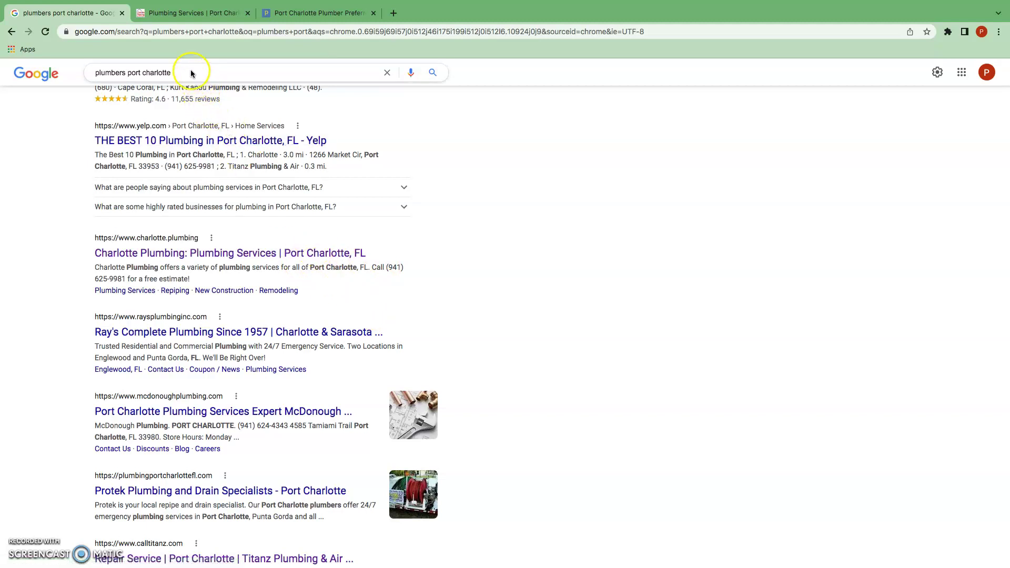
left_click(195, 12)
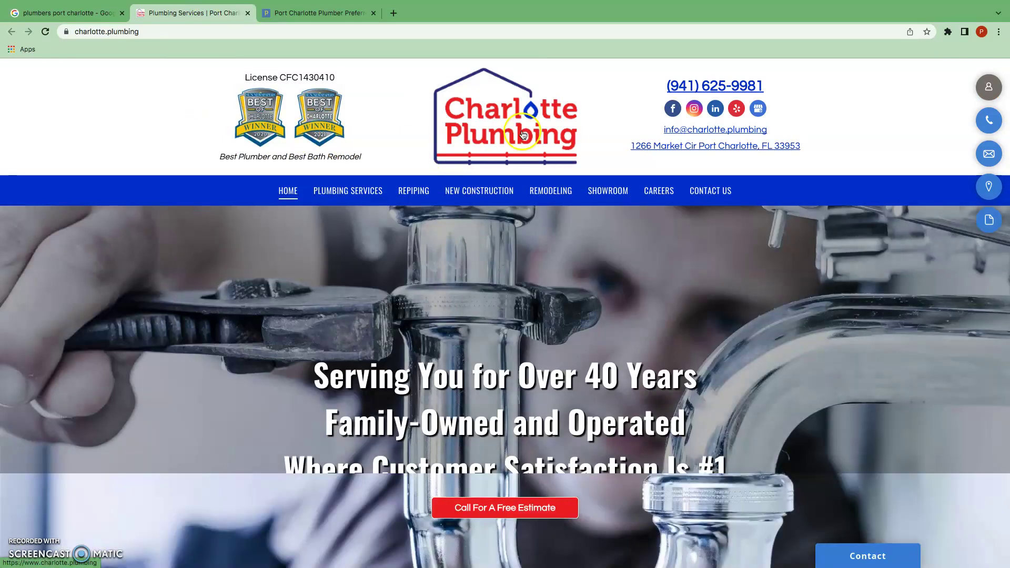
scroll(545, 187, "down", 3)
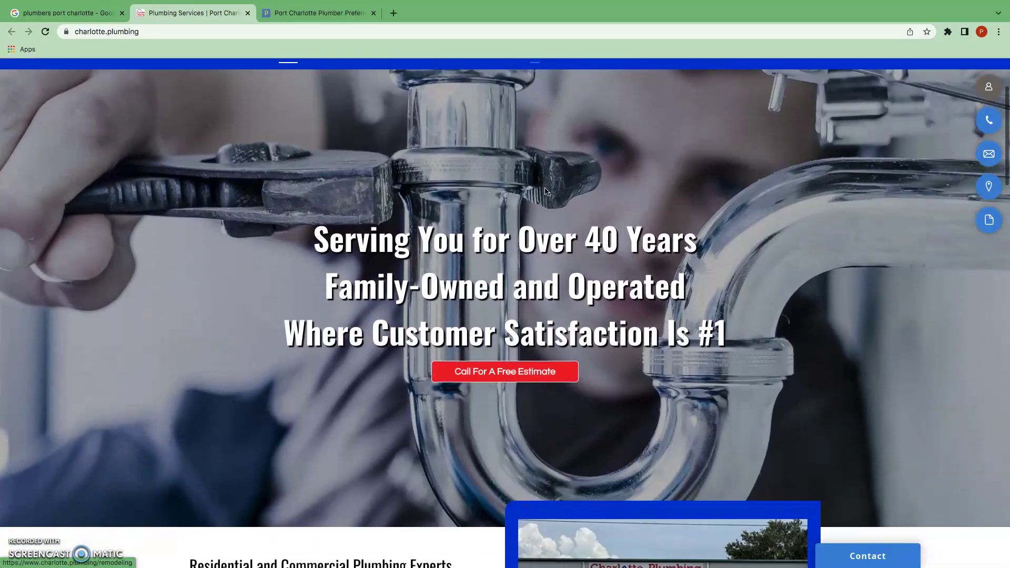
scroll(545, 191, "down", 3)
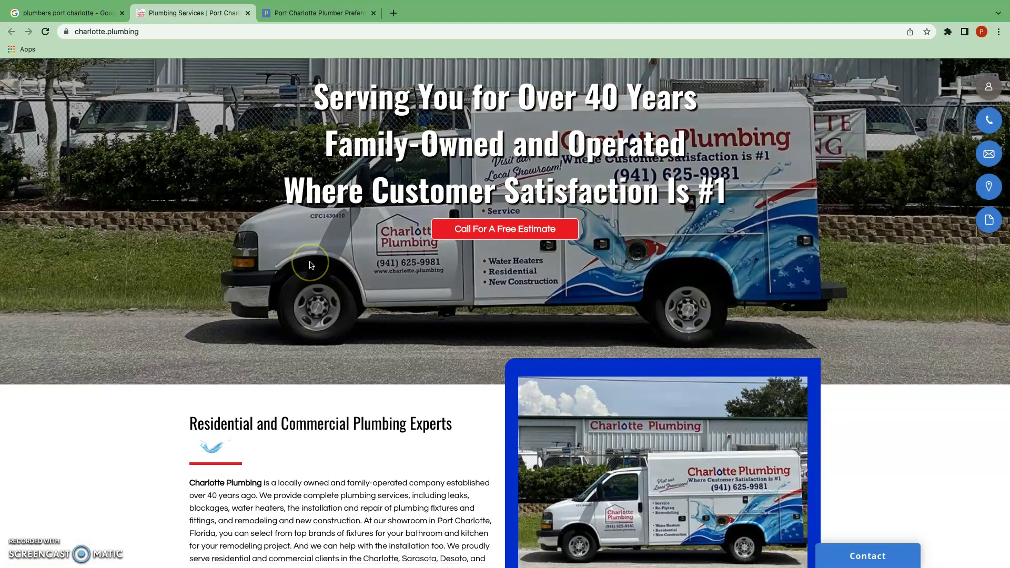
scroll(310, 265, "down", 1)
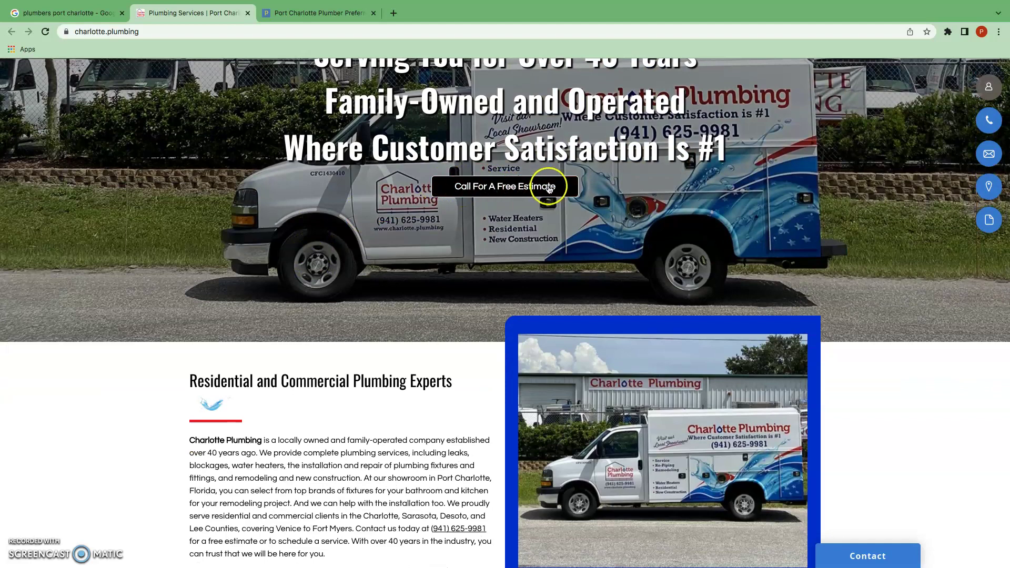
scroll(550, 188, "up", 3)
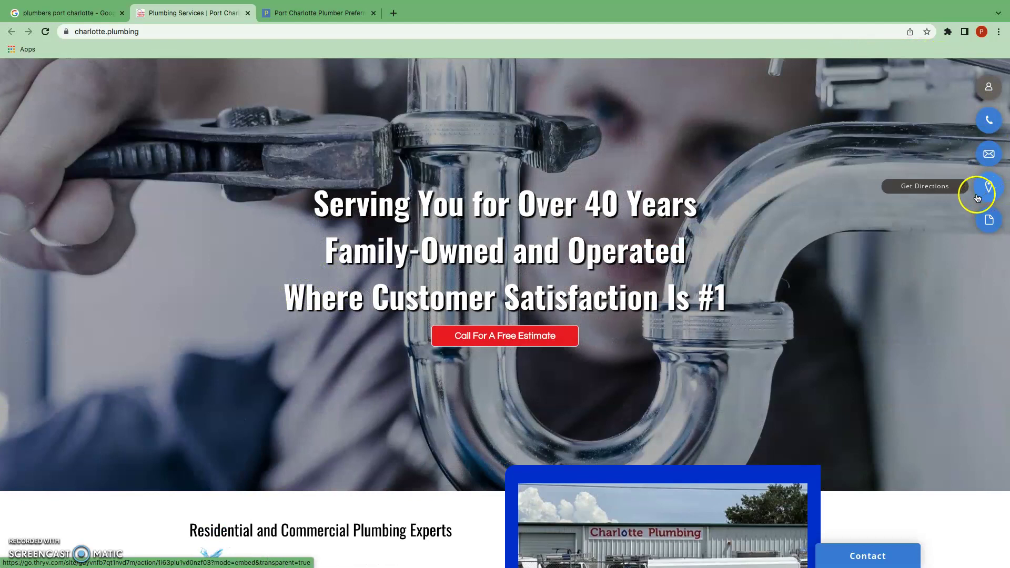
scroll(909, 208, "down", 1)
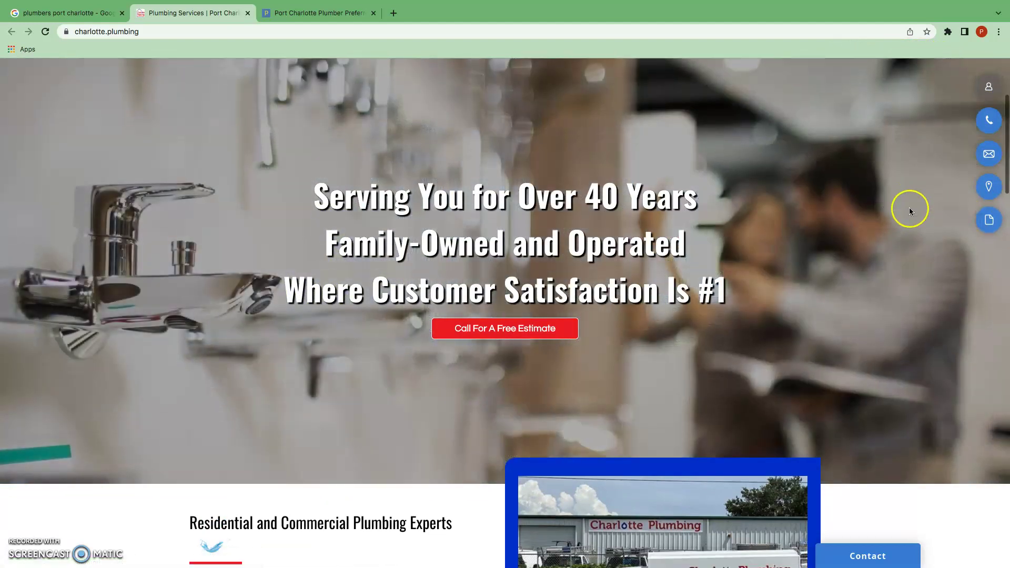
scroll(844, 218, "down", 4)
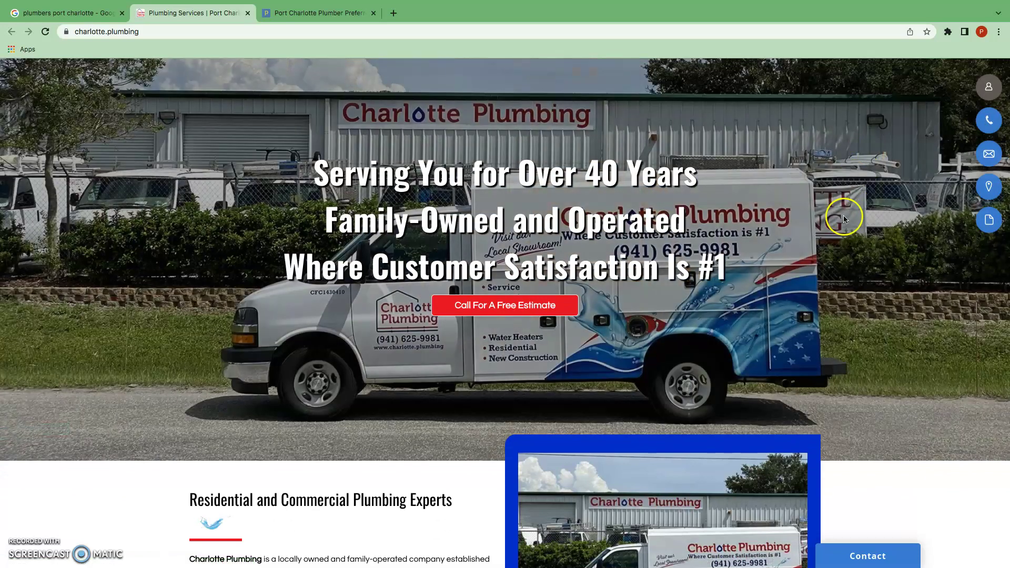
scroll(844, 218, "down", 10)
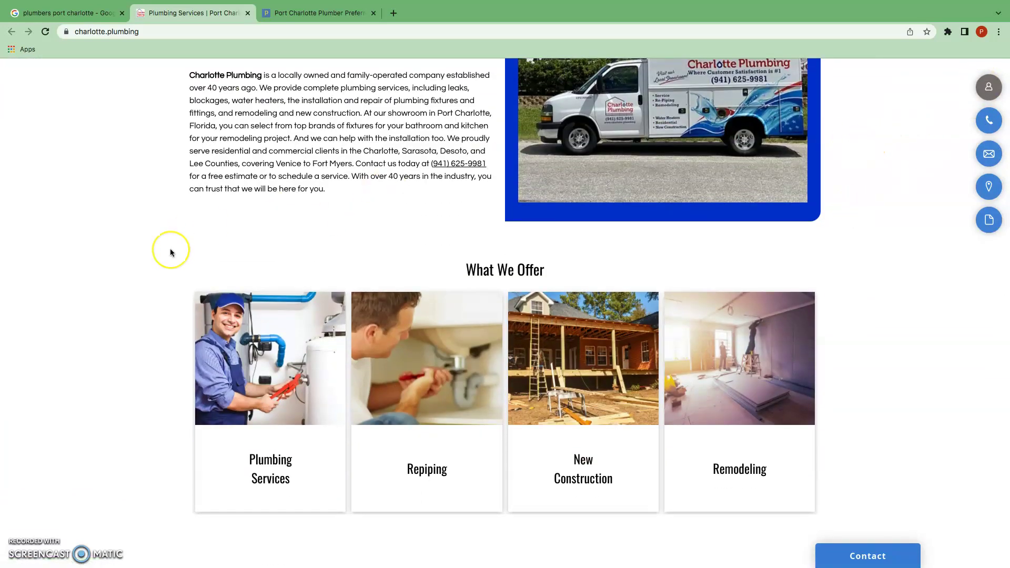
scroll(170, 253, "down", 1)
scroll(170, 253, "down", 2)
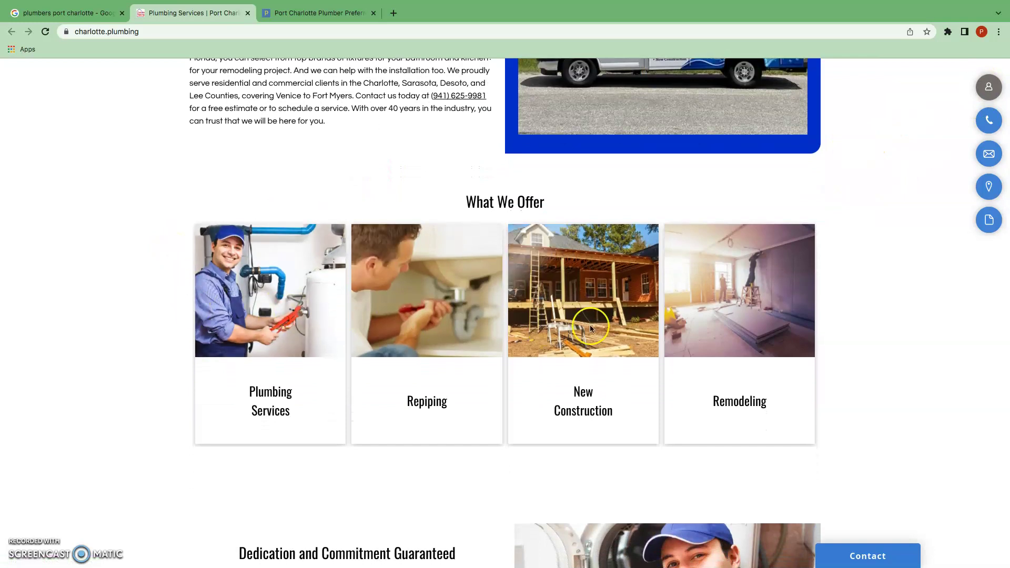
scroll(619, 325, "down", 20)
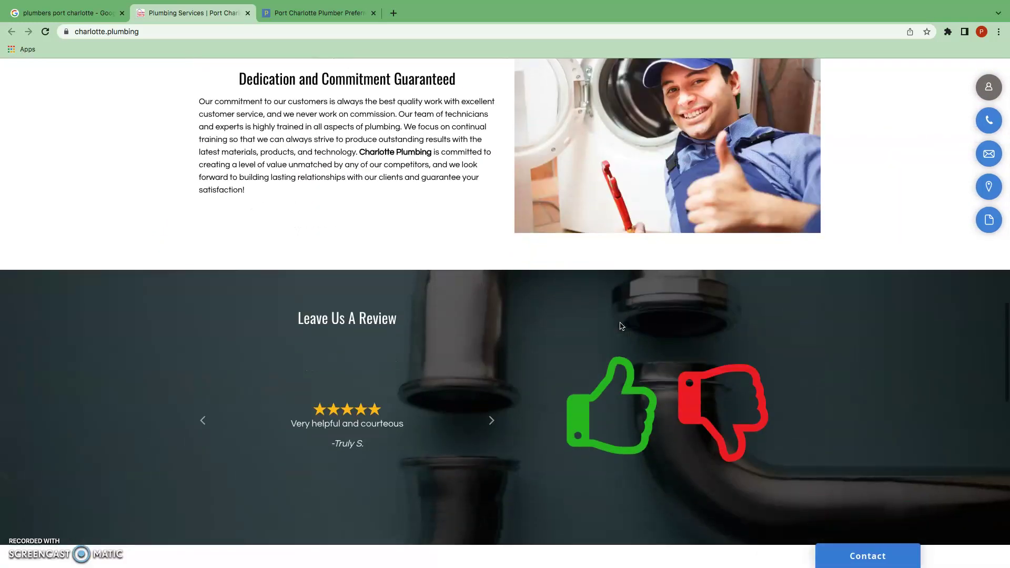
scroll(619, 325, "down", 20)
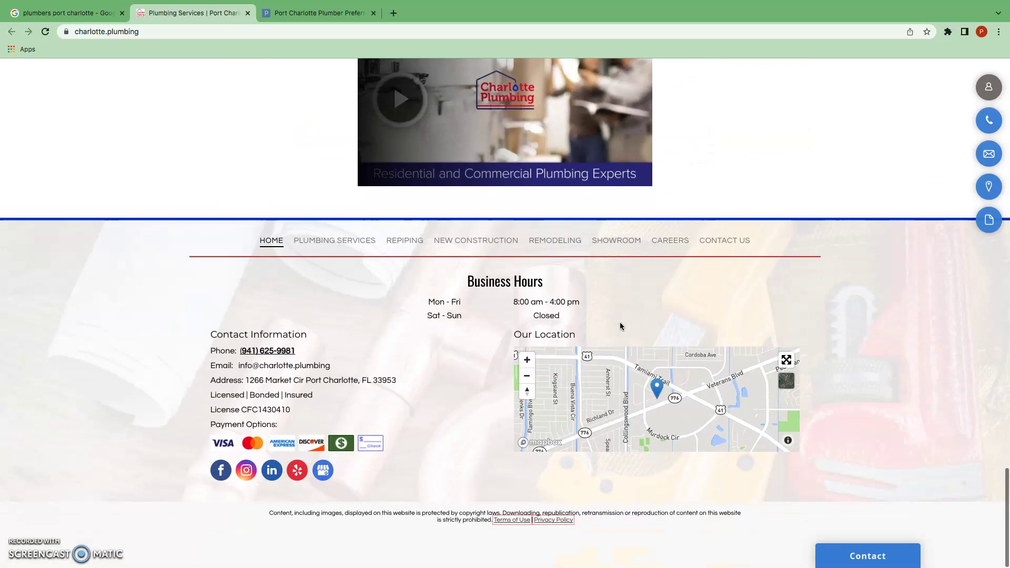
scroll(620, 326, "up", 20)
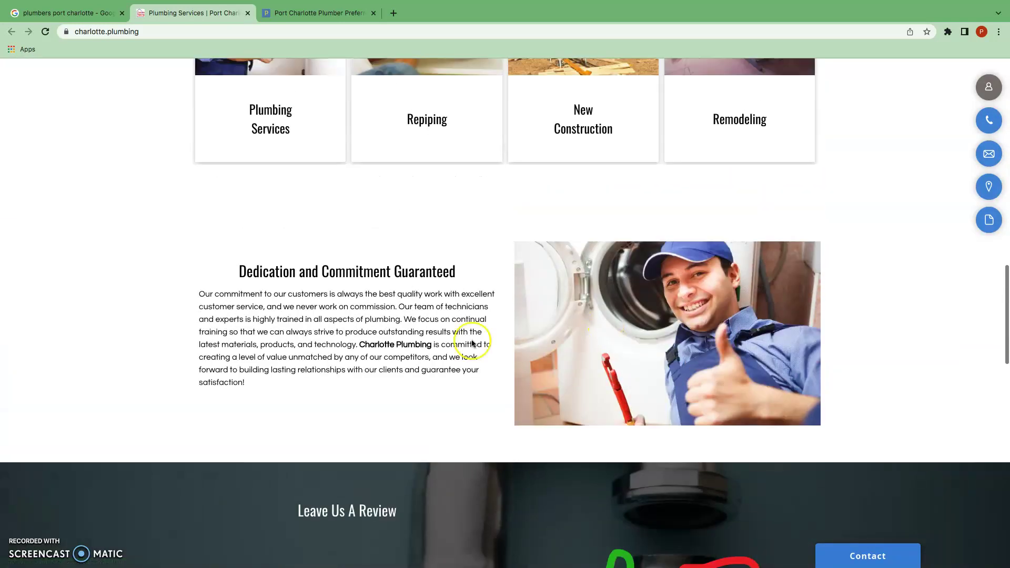
scroll(446, 344, "up", 15)
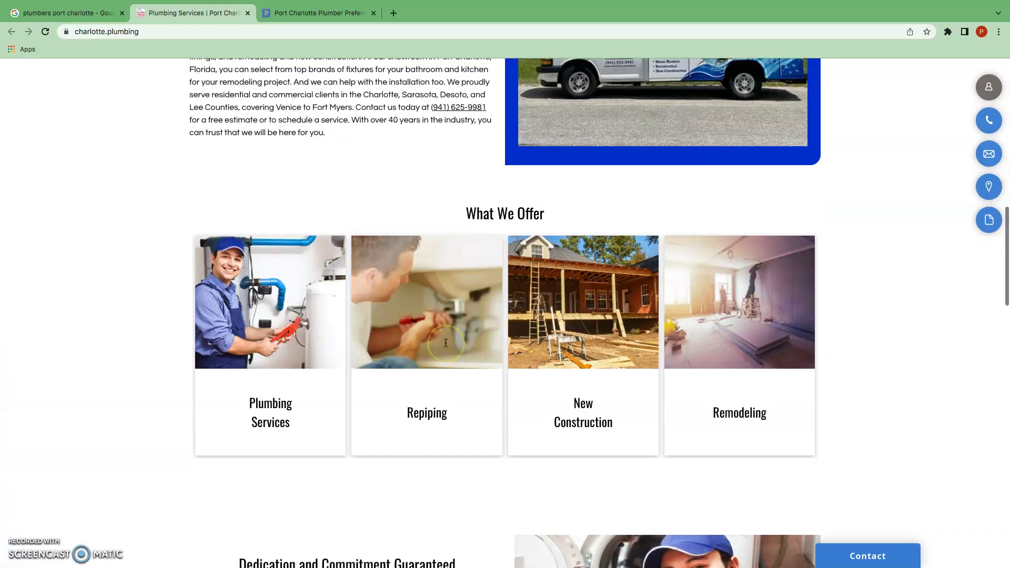
scroll(446, 344, "up", 2)
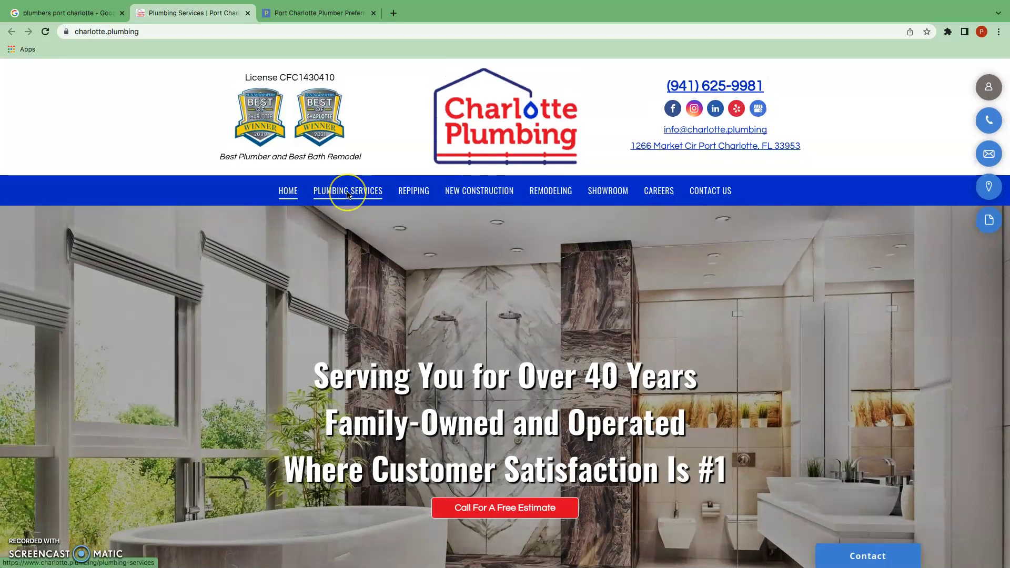
key("ctrl+Right")
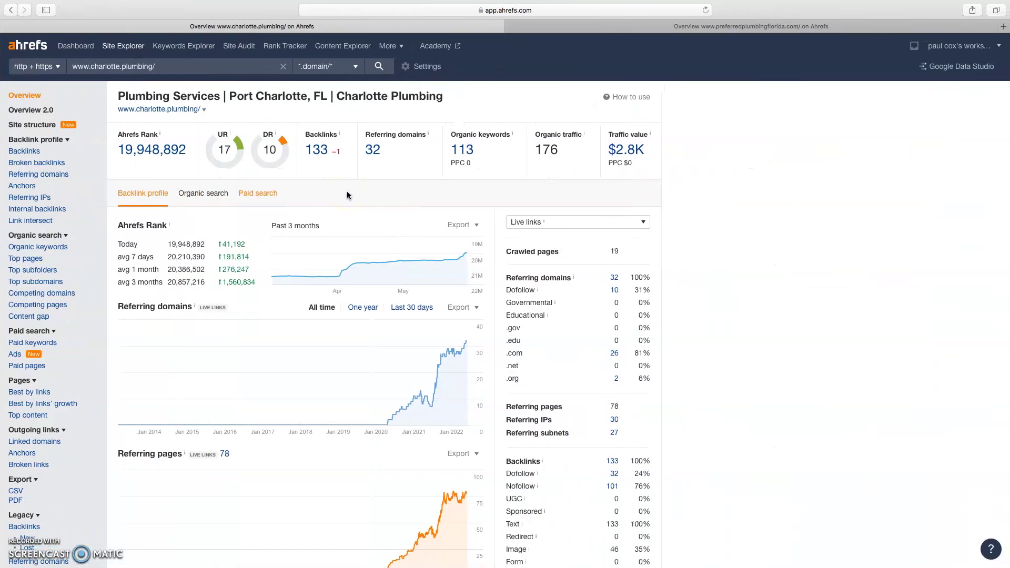
left_click(165, 67)
Step: Open the 113-keyword Organic Keywords report for charlotte.plumbing and scroll into the table
left_click(455, 151)
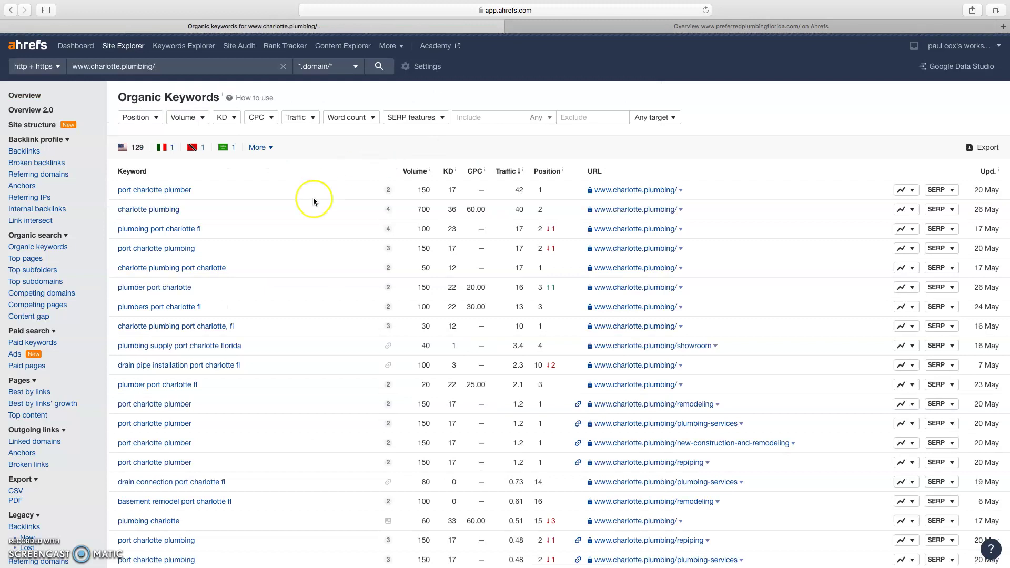
scroll(314, 199, "down", 2)
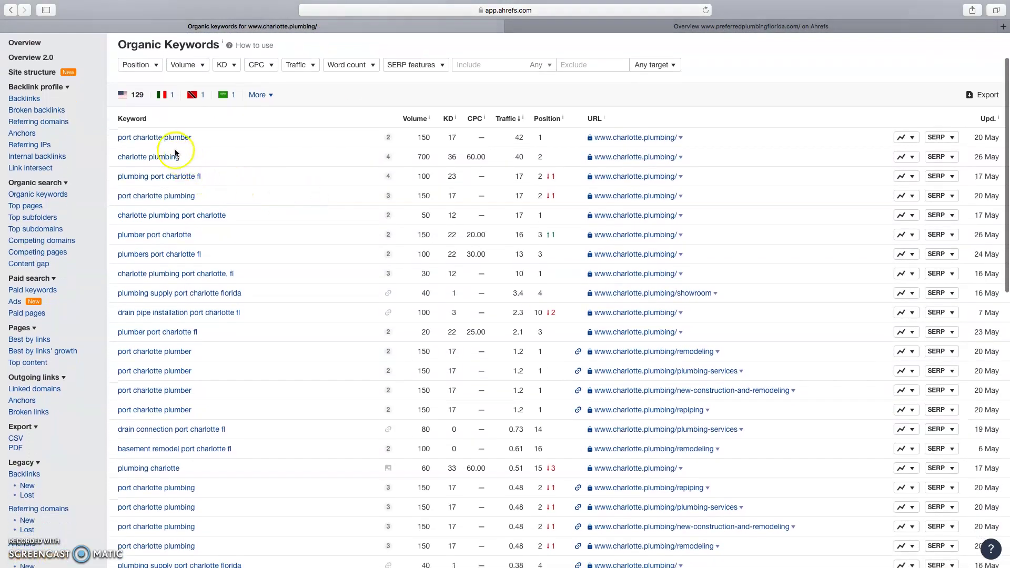
scroll(168, 164, "down", 1)
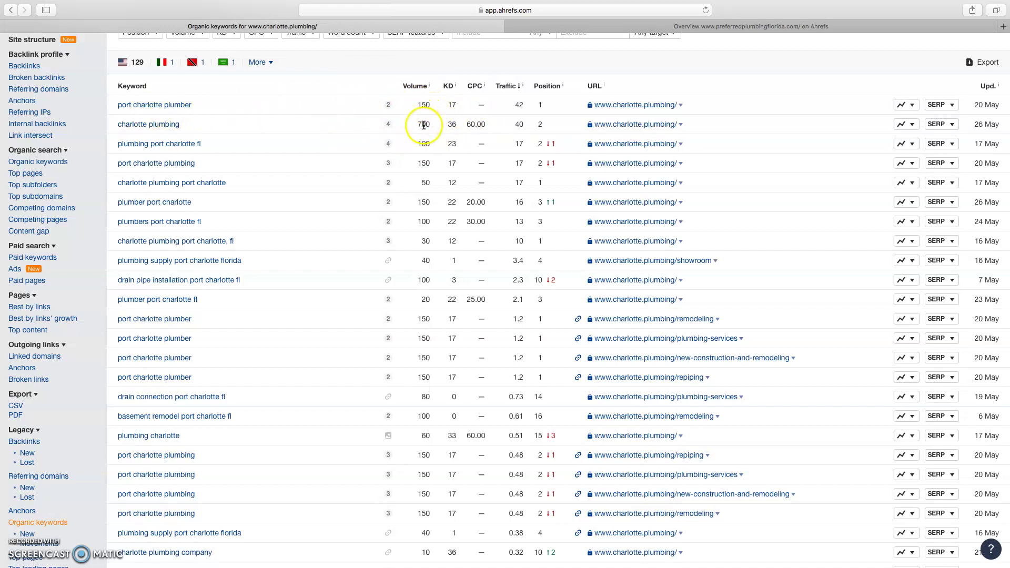
scroll(404, 136, "down", 1)
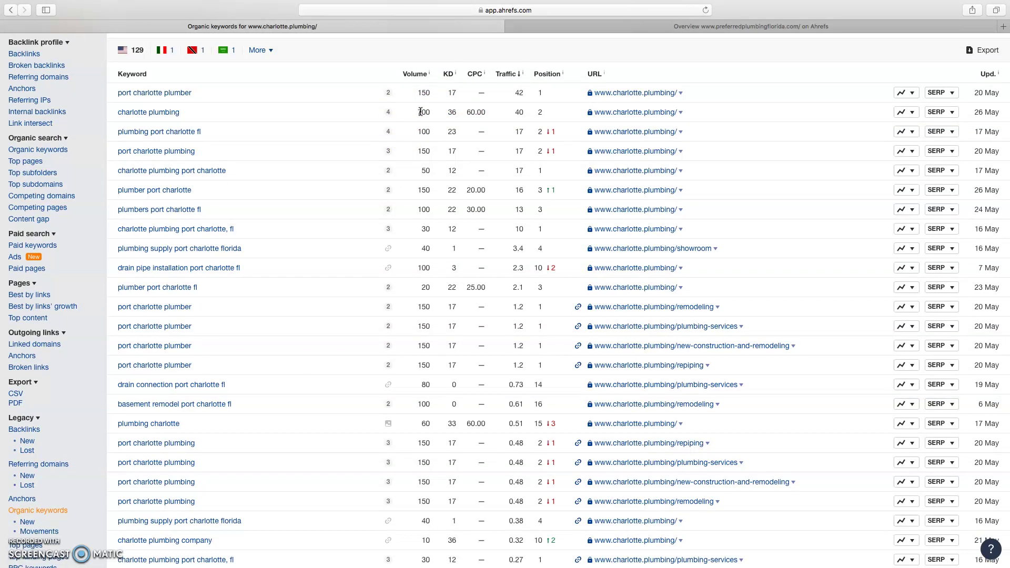
Step: Adjust the keyword table view, scroll through the rankings, and return to the top
left_click(429, 112)
scroll(359, 122, "down", 2)
left_click(419, 84)
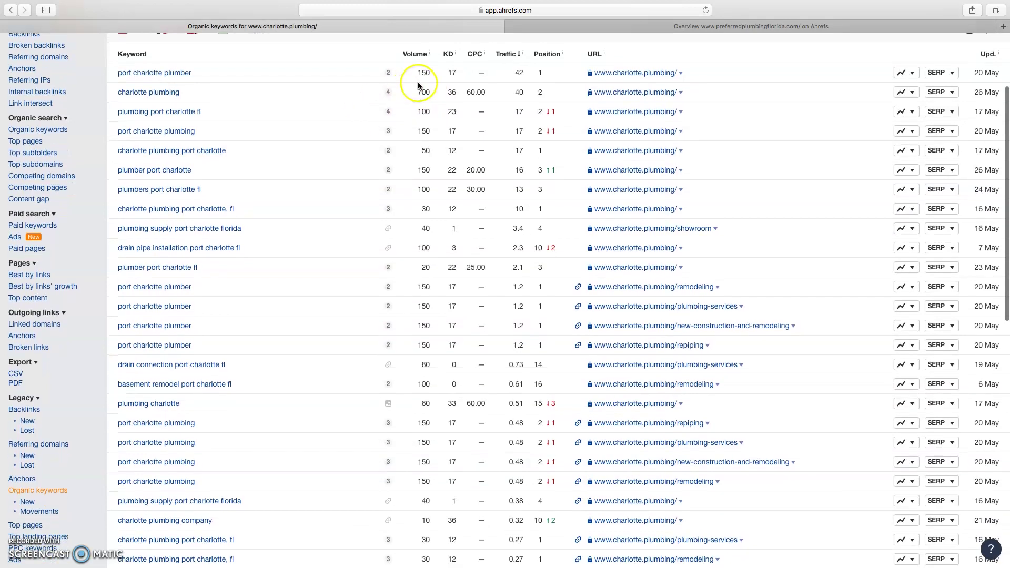
left_click(427, 108)
scroll(427, 109, "down", 1)
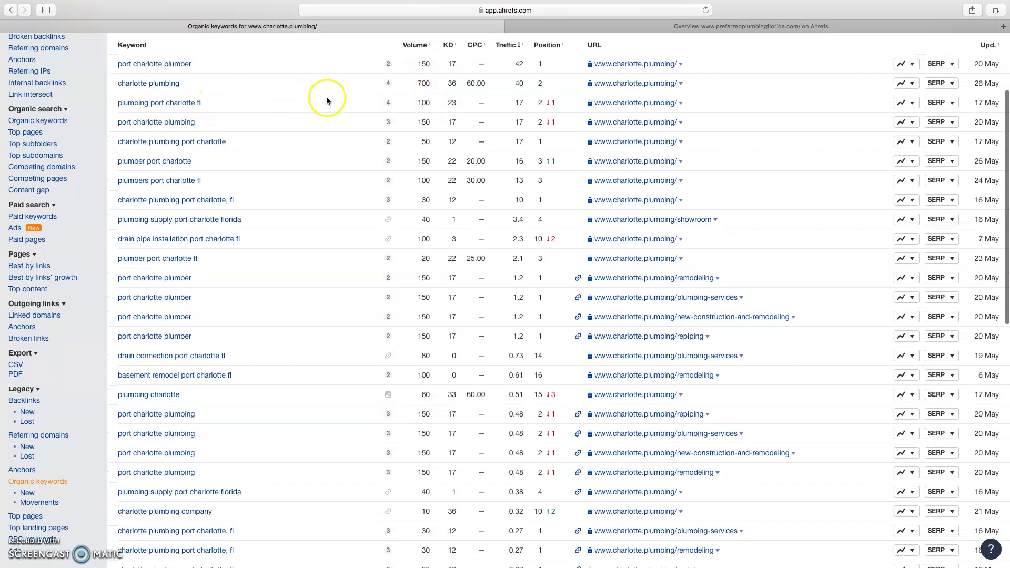
scroll(419, 99, "down", 2)
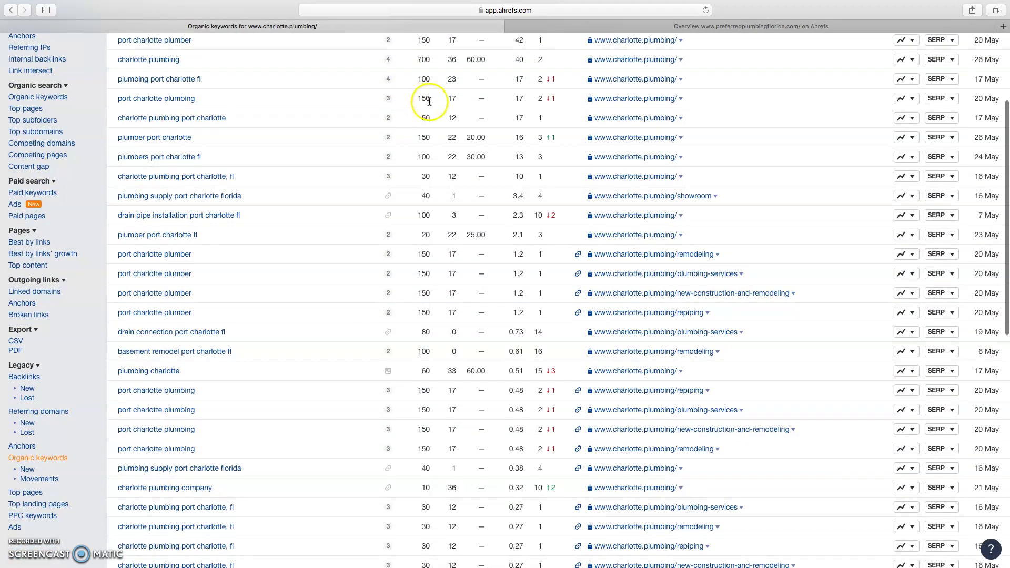
scroll(427, 141, "down", 3)
scroll(427, 140, "down", 5)
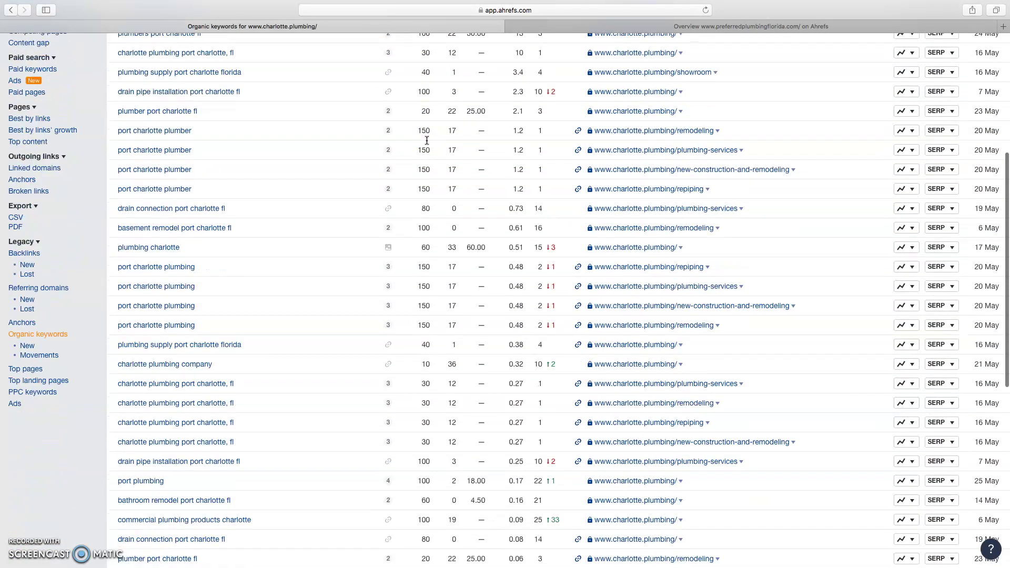
scroll(427, 141, "up", 8)
scroll(427, 141, "up", 5)
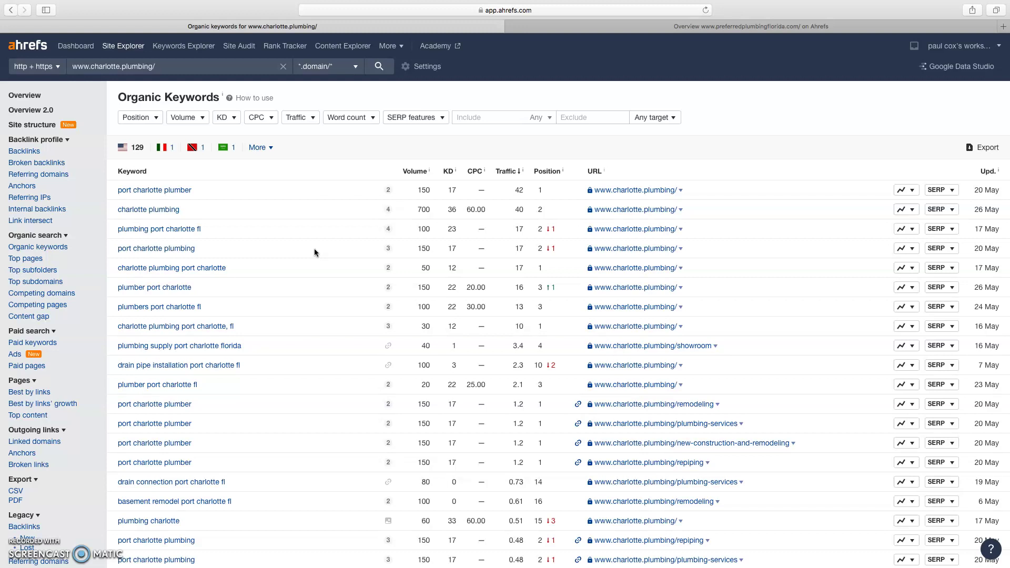
Step: Switch to the preferredplumbingflorida.com overview (19 backlinks, 45 keywords) and open its Organic Keywords report
left_click(695, 28)
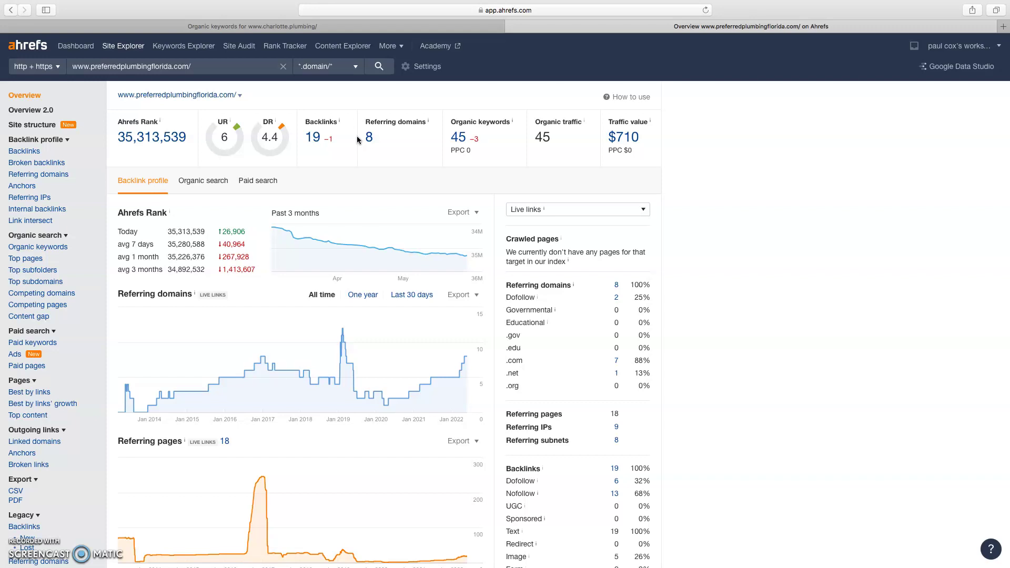
left_click(460, 140)
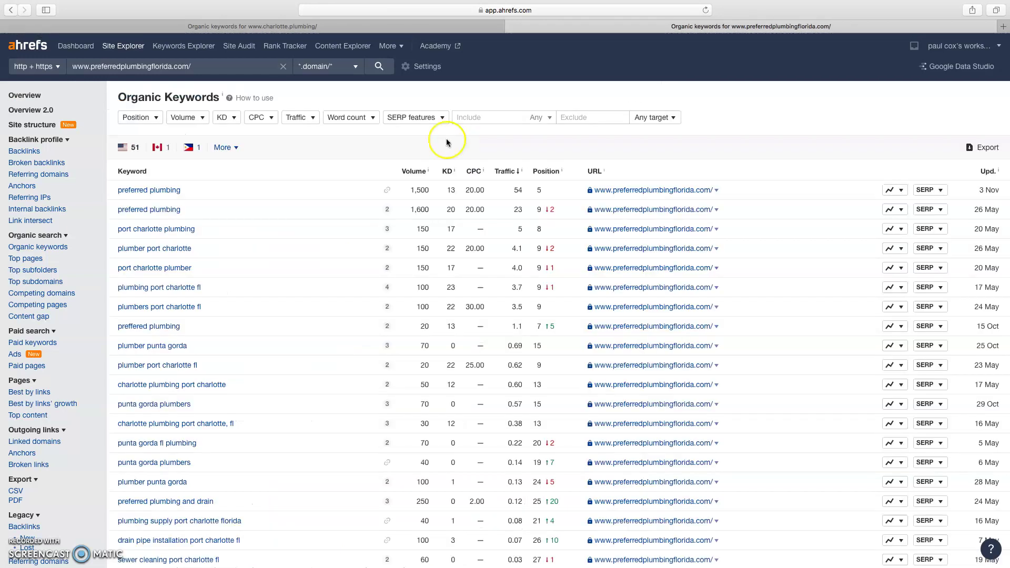
Step: Browse preferredplumbingflorida.com keywords, then reload the charlotte.plumbing Overview: DR 10, 133 backlinks, 114 keywords
scroll(331, 176, "down", 2)
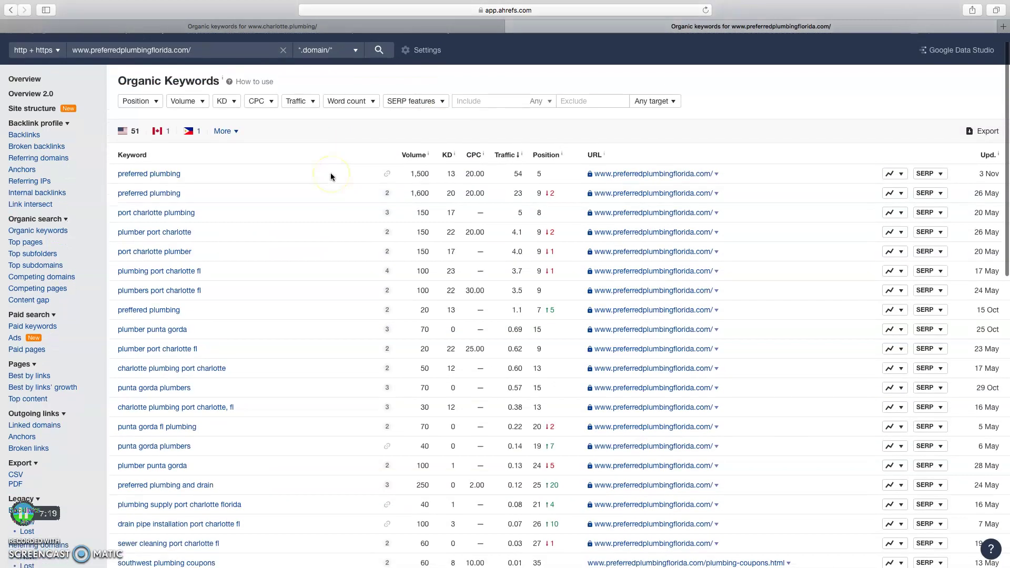
scroll(330, 176, "down", 1)
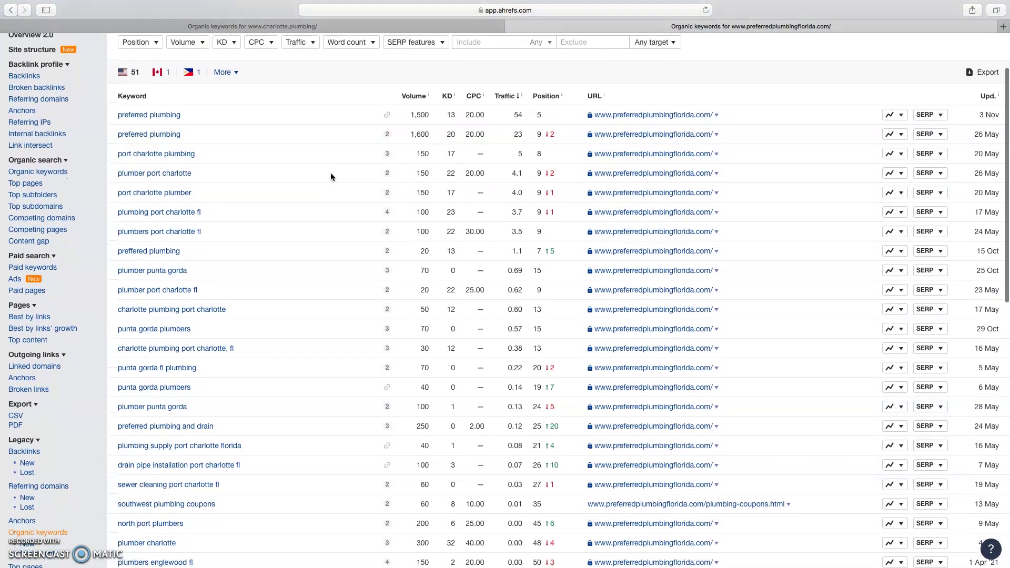
left_click(269, 156)
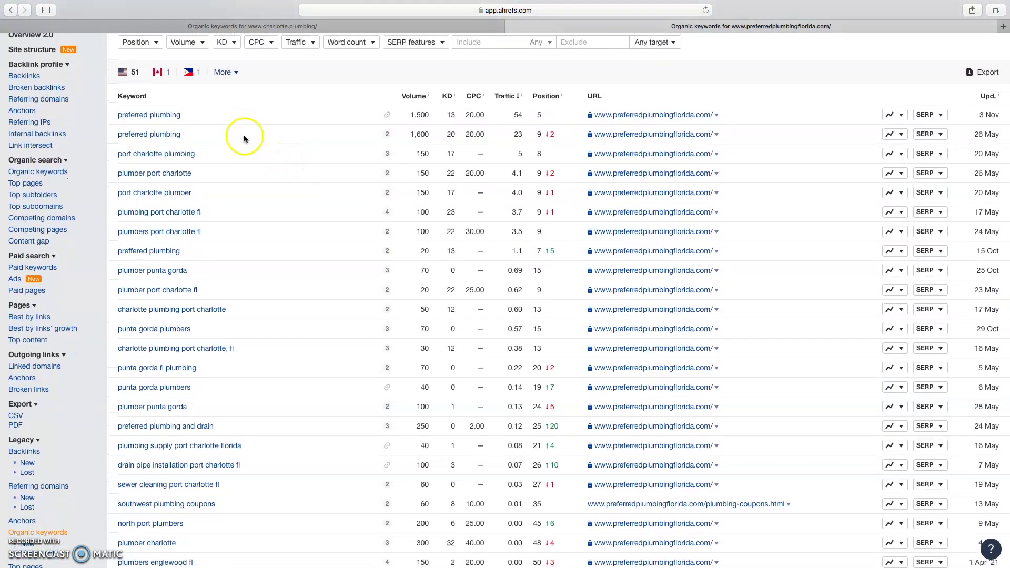
scroll(357, 104, "down", 1)
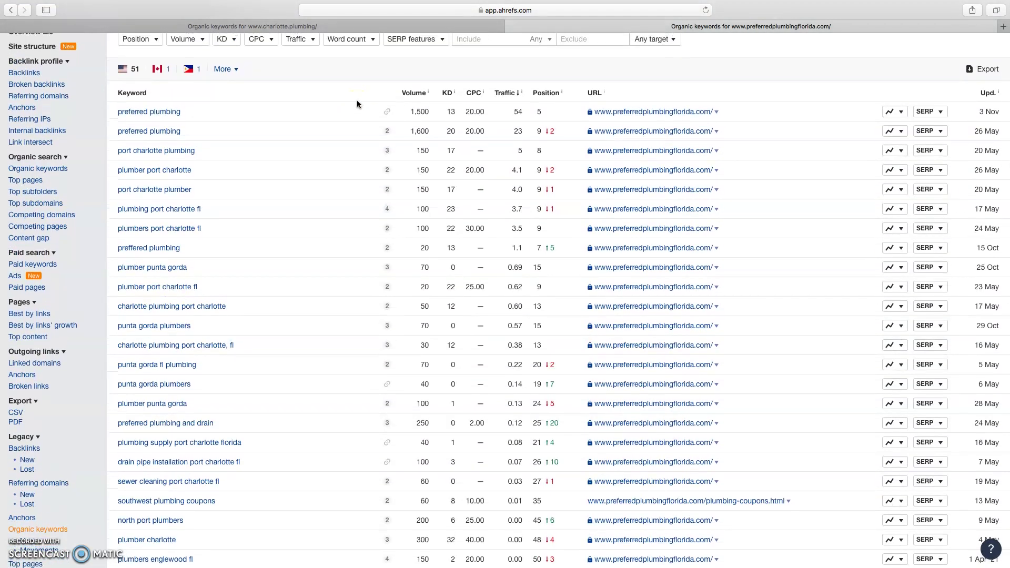
scroll(357, 100, "down", 2)
left_click(333, 27)
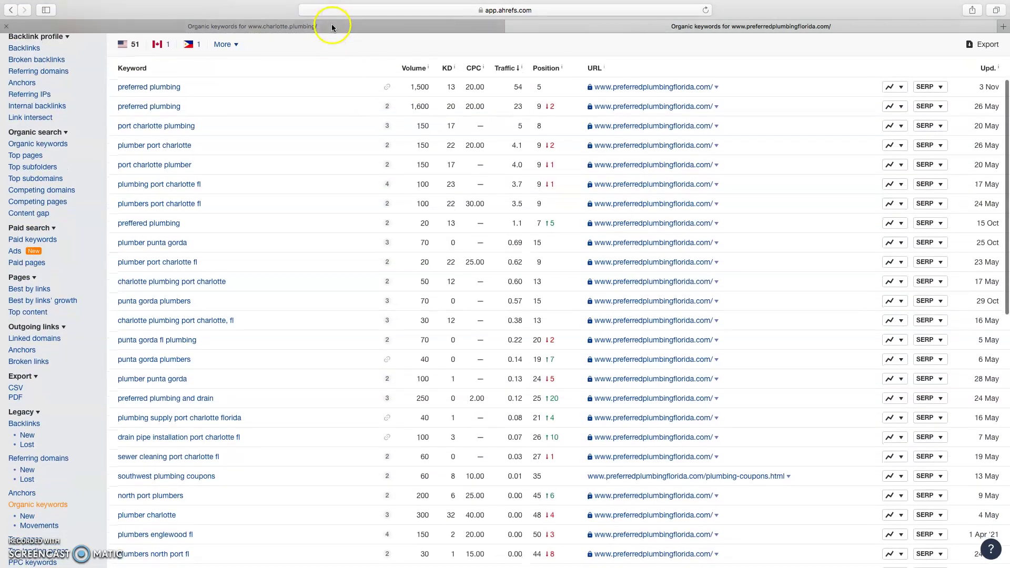
left_click(25, 96)
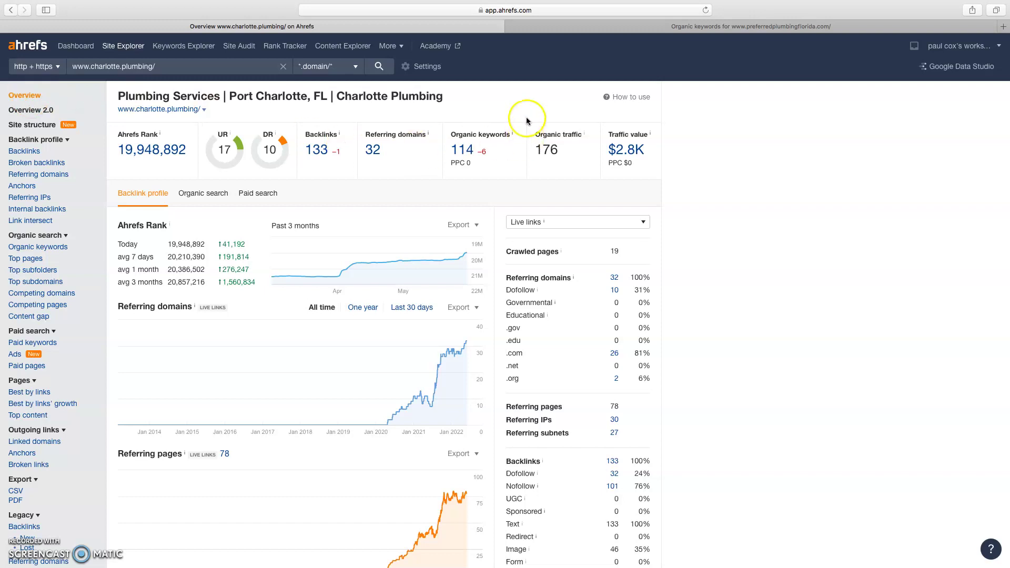
Step: Return to the preferredplumbingflorida.com Organic Keywords list of 51 US keywords
left_click(657, 27)
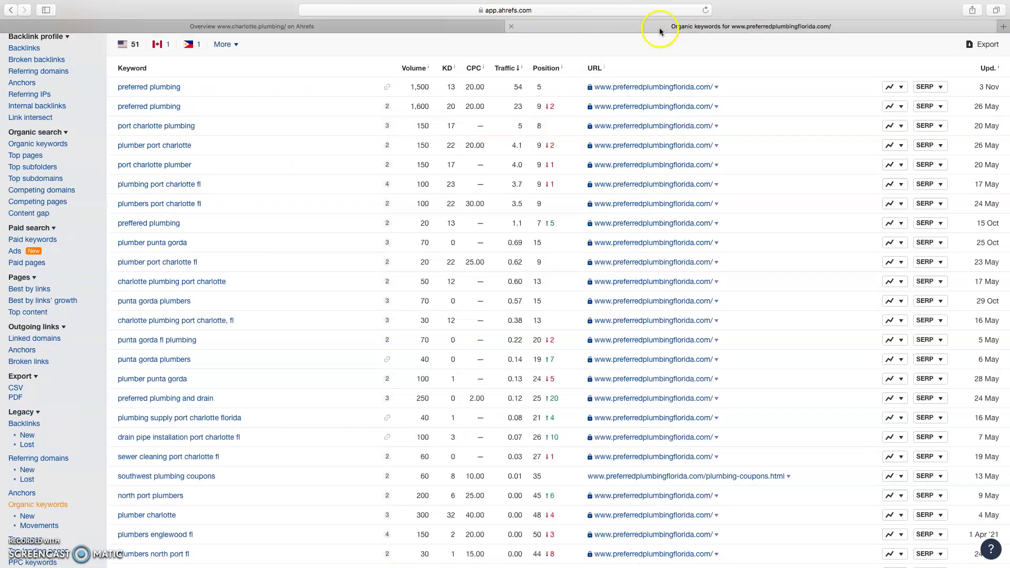
scroll(226, 108, "down", 1)
scroll(227, 108, "up", 2)
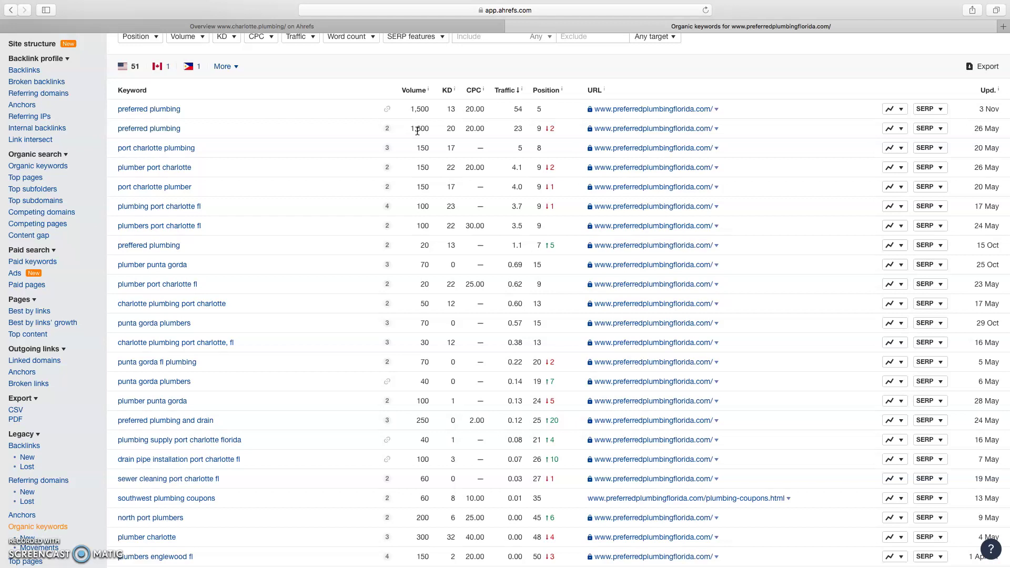
left_click(209, 131)
Step: Review keyword volumes, positions and position-change arrows, e.g. plumber punta gorda at position 15
scroll(353, 108, "down", 1)
scroll(353, 108, "down", 1)
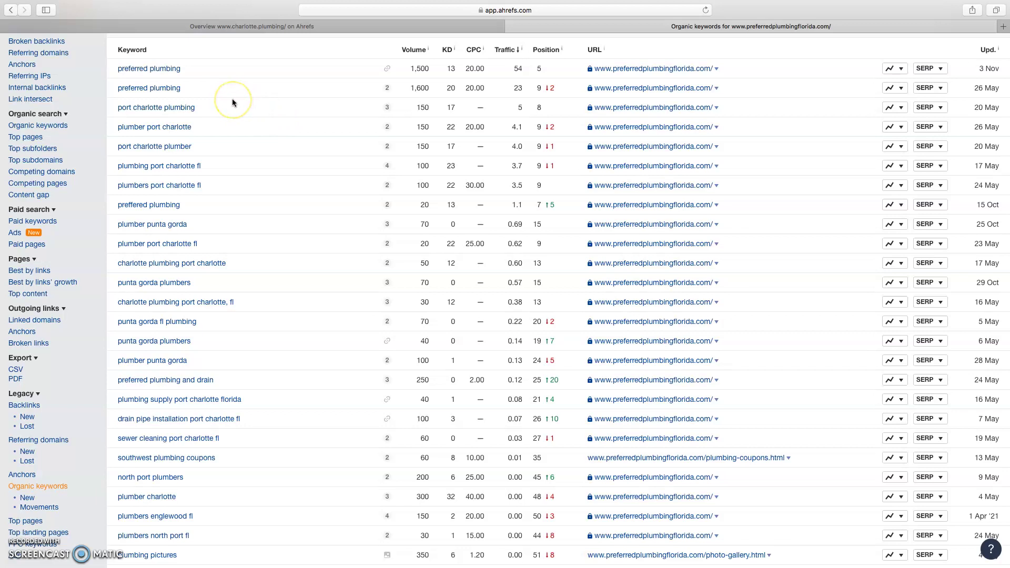
scroll(228, 115, "down", 1)
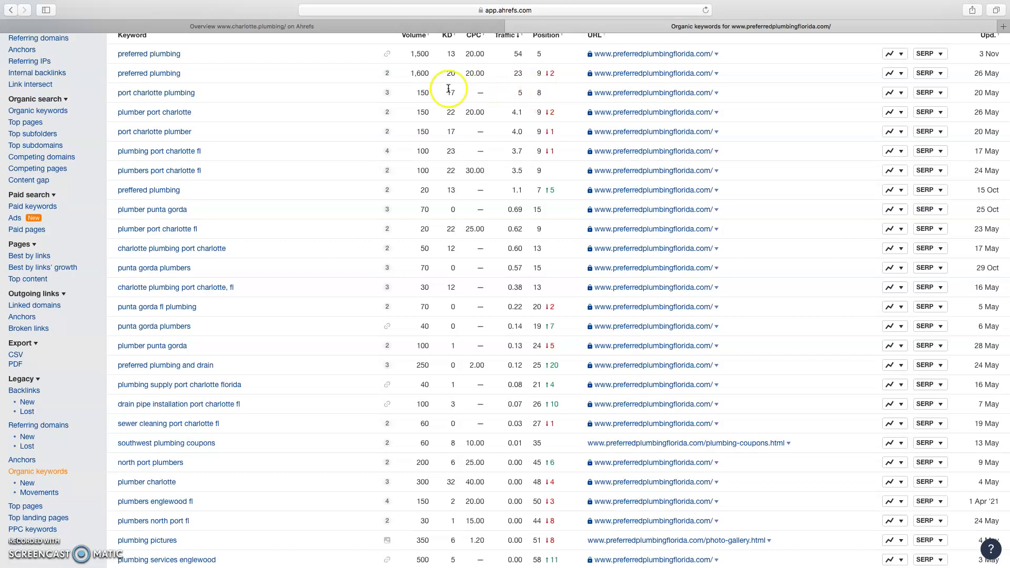
scroll(352, 83, "down", 1)
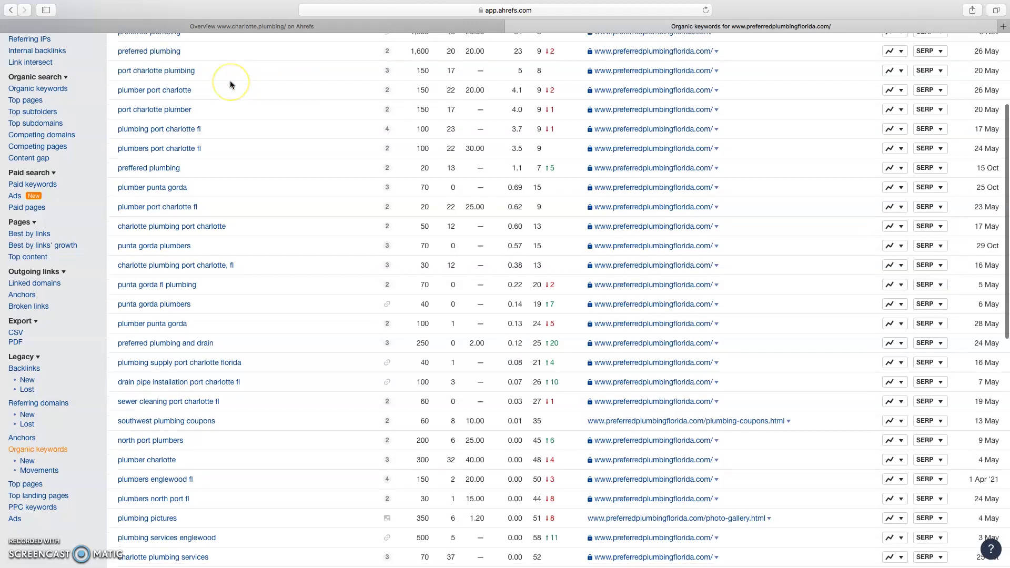
scroll(230, 80, "down", 1)
scroll(423, 103, "up", 3)
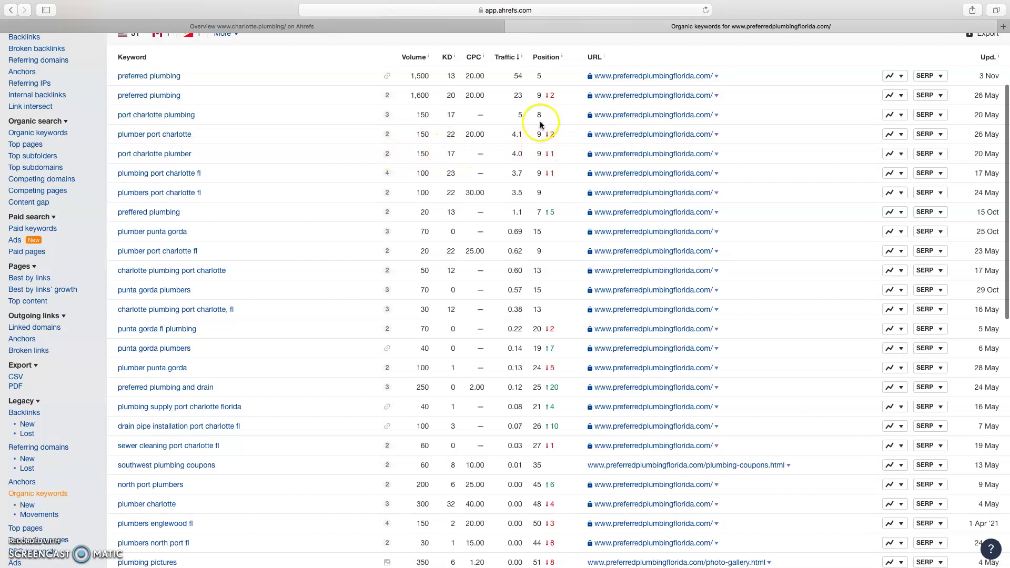
mouse_move(548, 213)
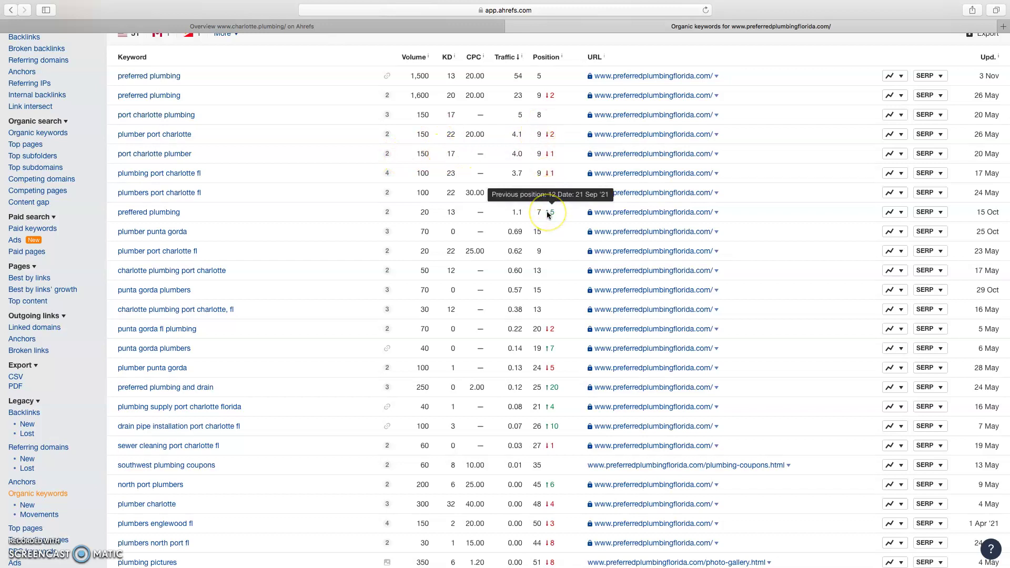
scroll(547, 210, "down", 1)
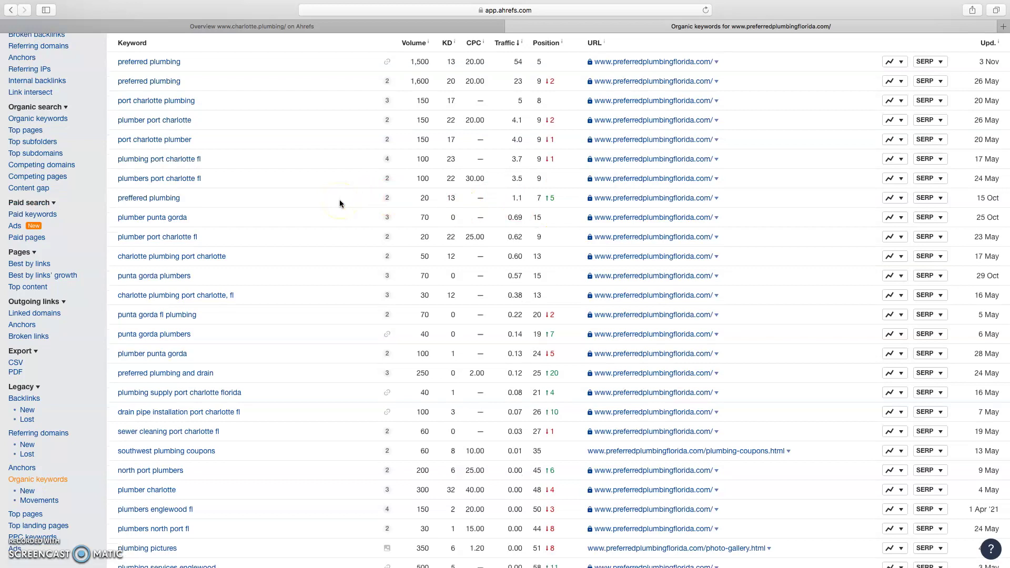
scroll(422, 158, "down", 2)
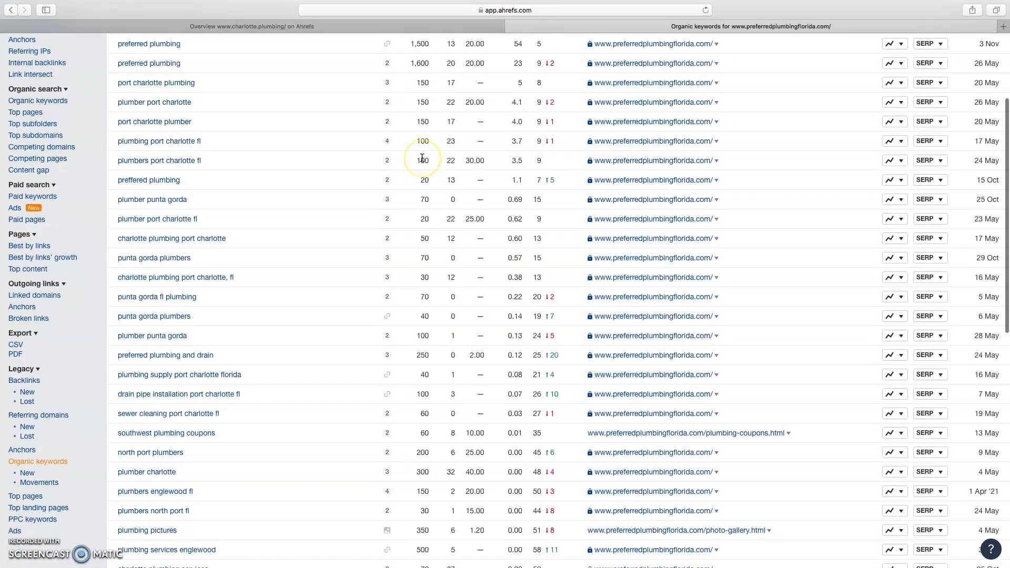
scroll(542, 192, "down", 3)
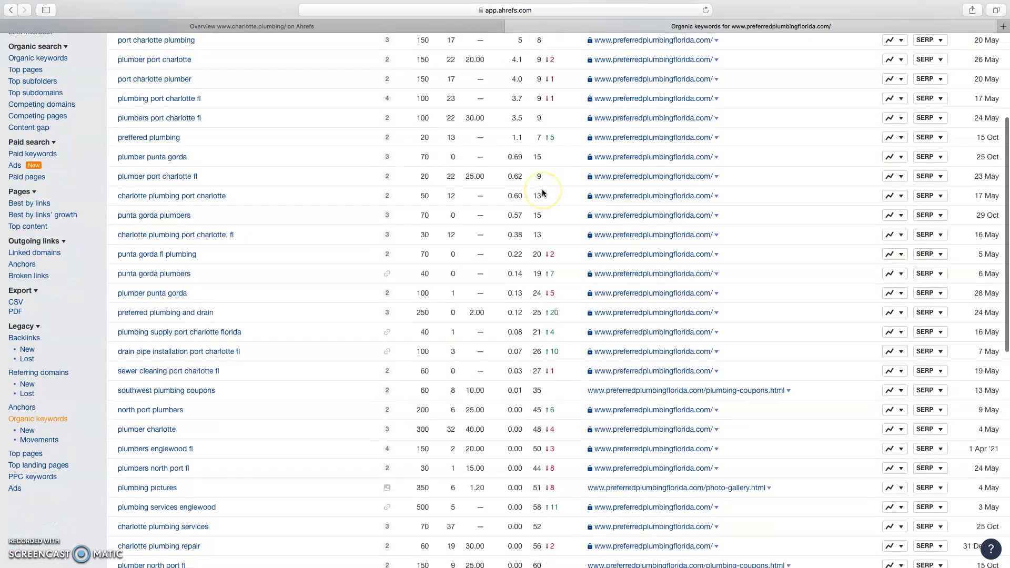
scroll(336, 209, "up", 6)
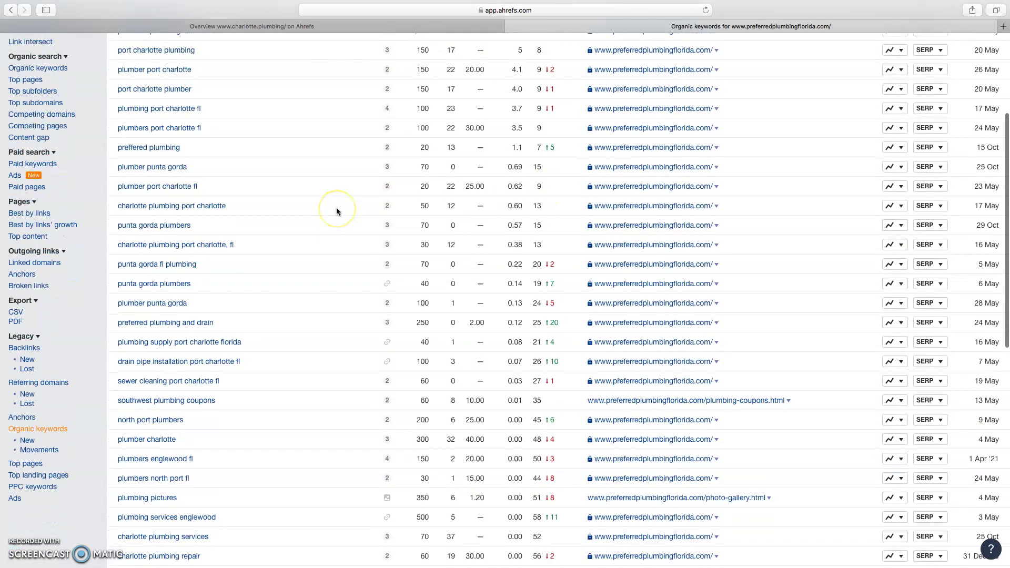
scroll(337, 210, "up", 1)
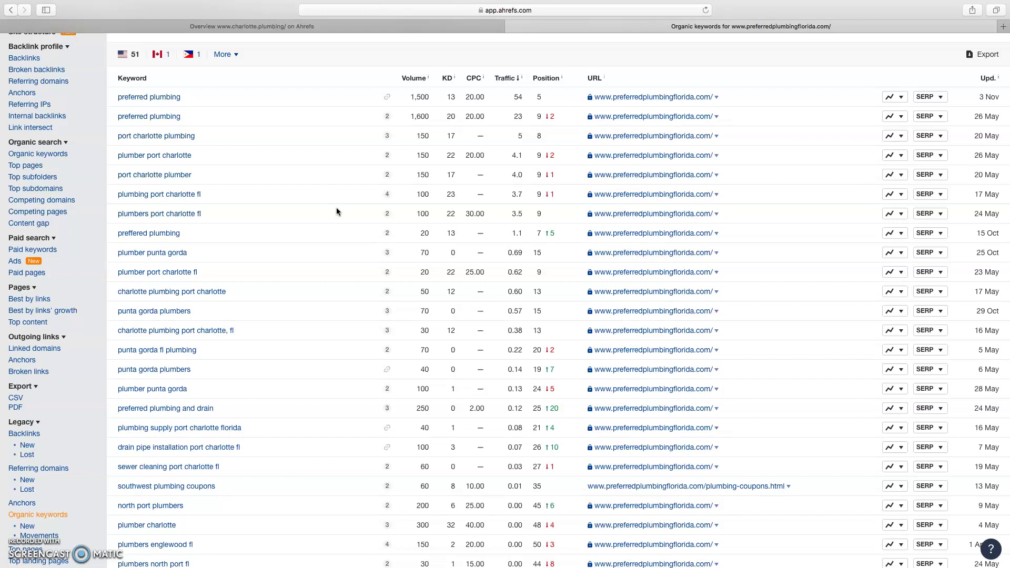
scroll(337, 211, "up", 4)
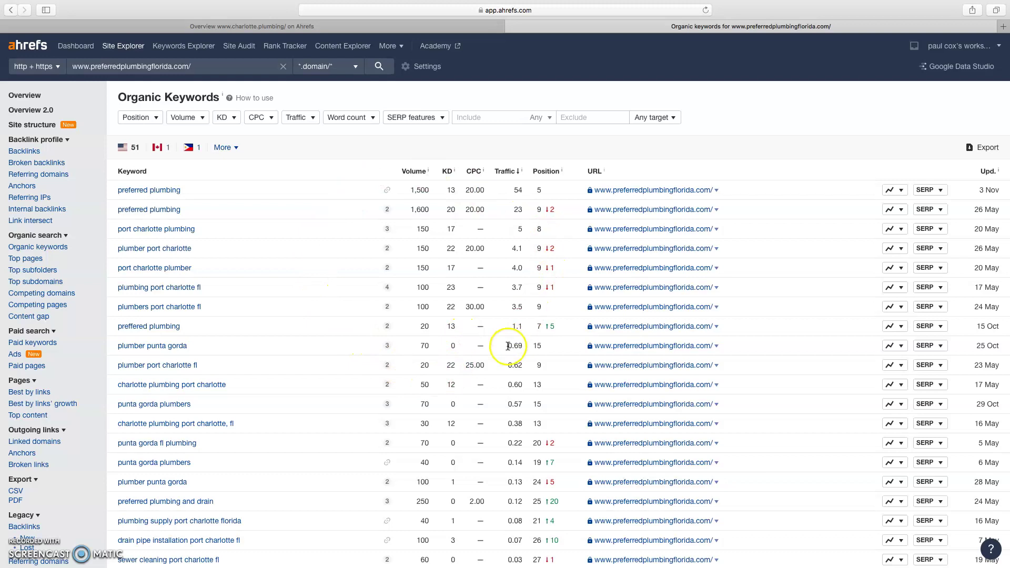
scroll(507, 346, "down", 2)
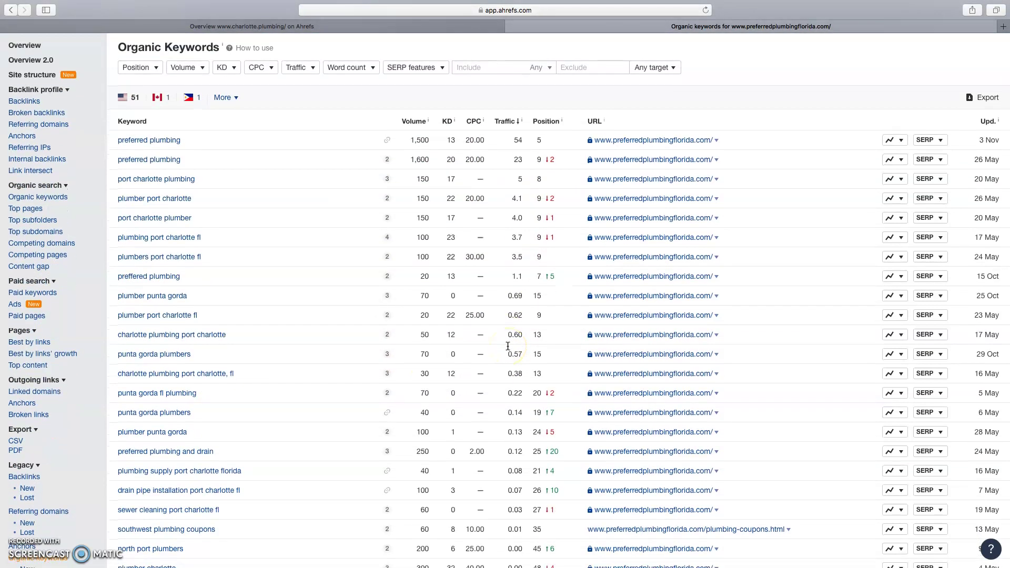
scroll(508, 345, "up", 2)
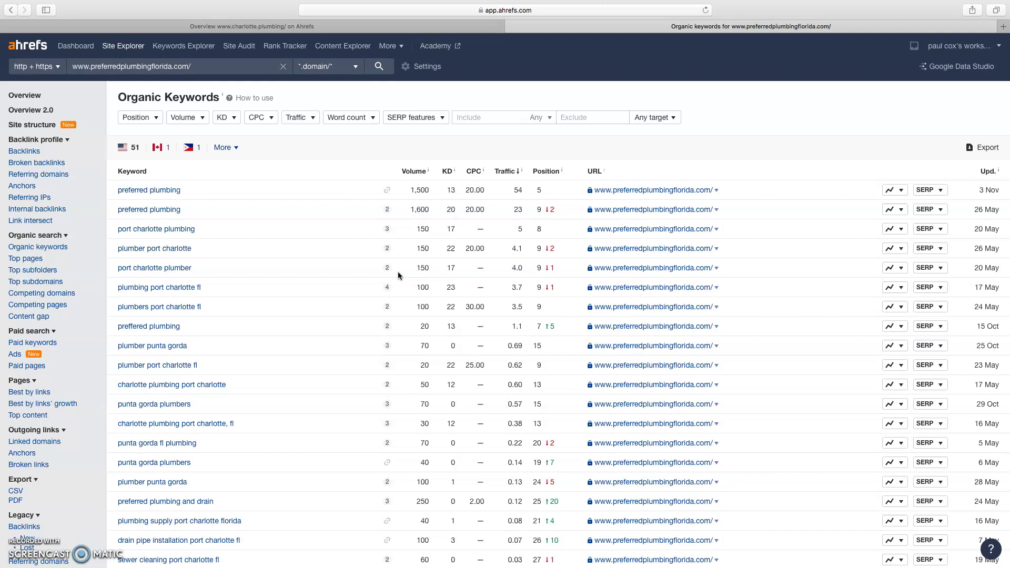
left_click(397, 272)
left_click(336, 255)
Step: Switch to the Google Docs workspace and place the cursor at the top of the contact document
key("ctrl+Right")
left_click(428, 191)
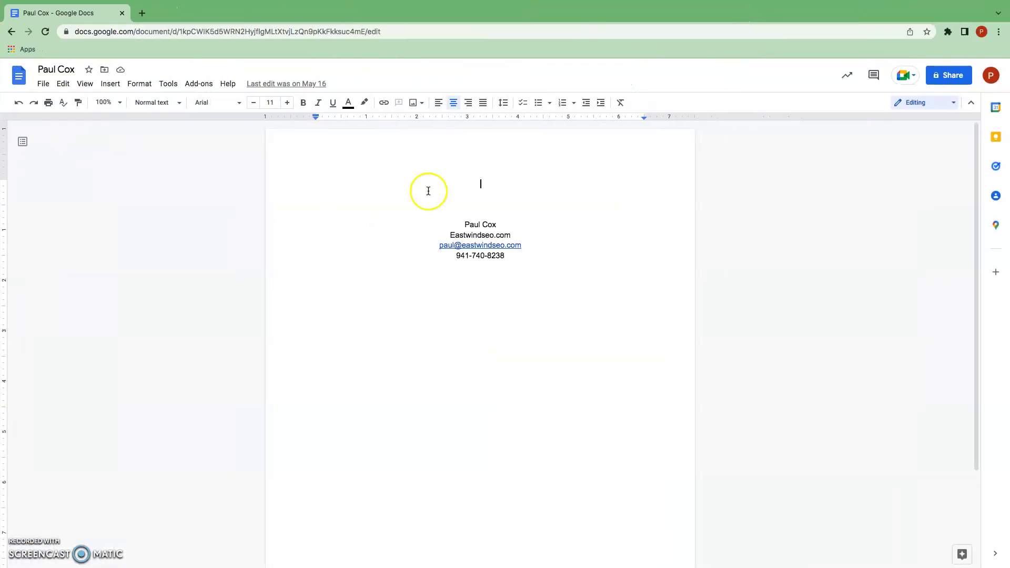